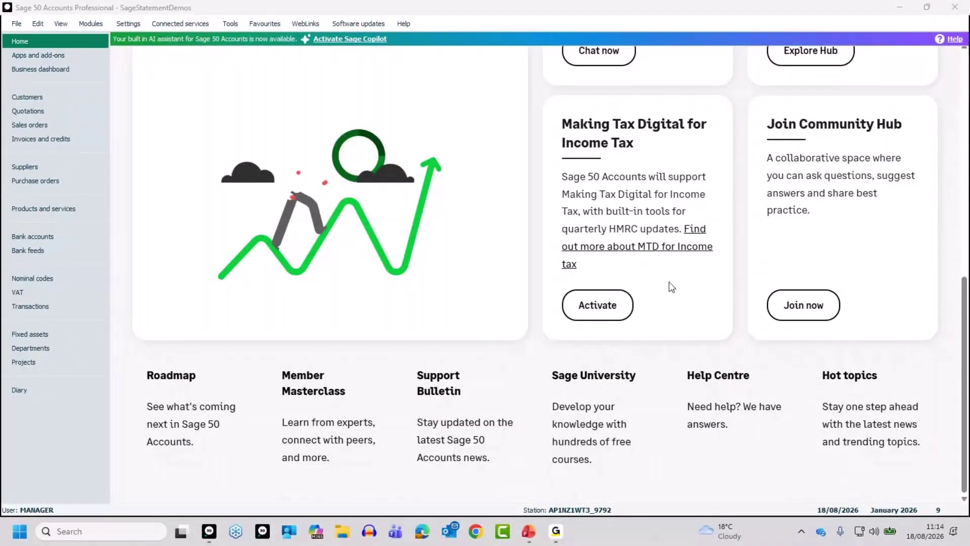
Open the customer records list and select several customers one at a time, each replacing the previous selection
click(21, 97)
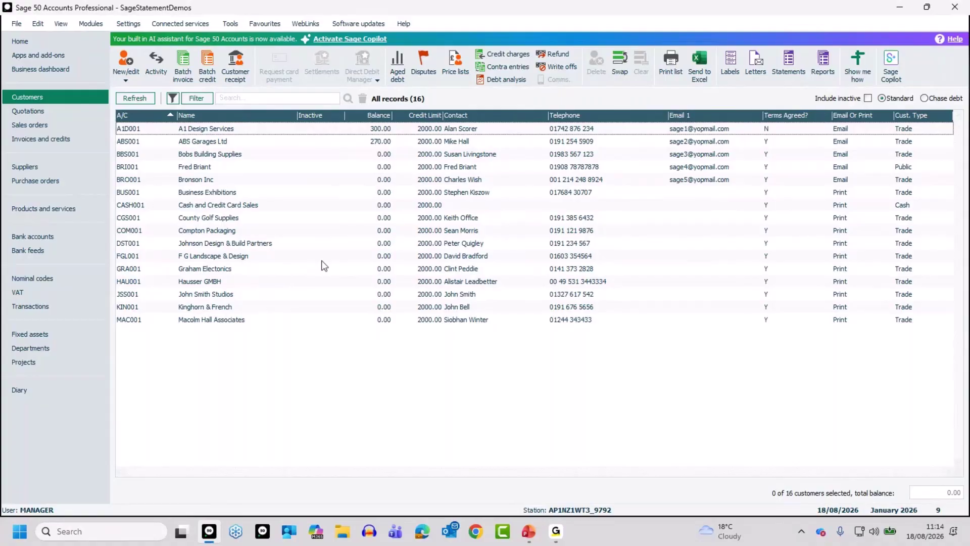
click(374, 142)
click(383, 180)
click(386, 226)
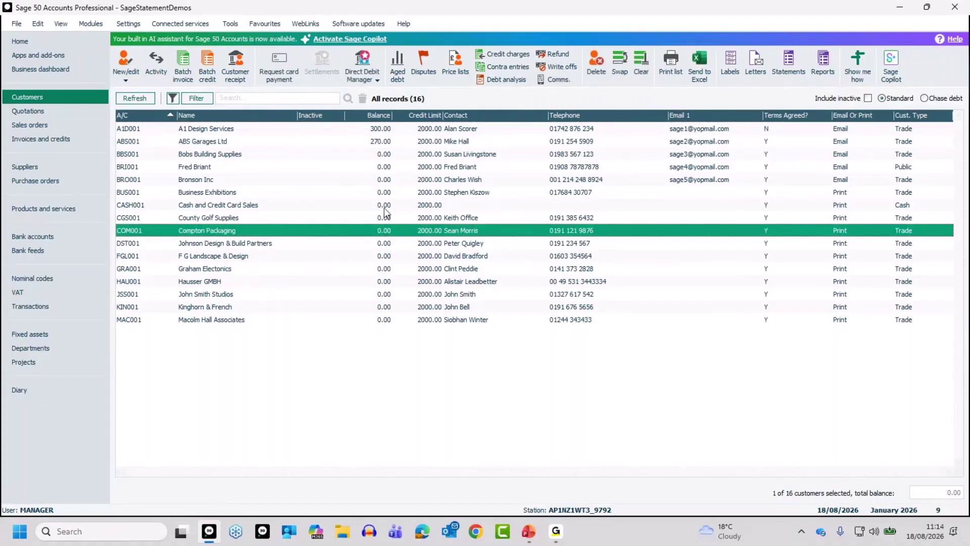
click(377, 143)
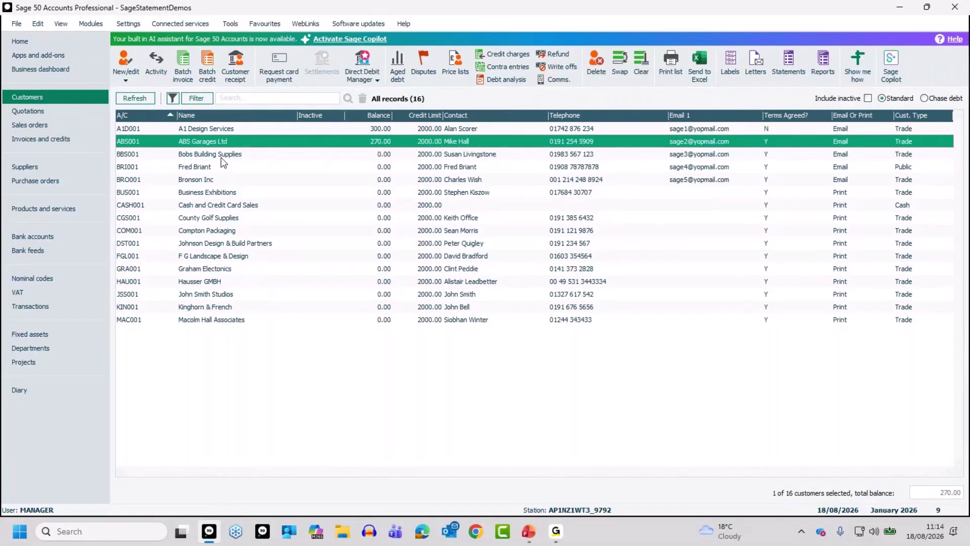
click(223, 208)
click(220, 270)
click(224, 231)
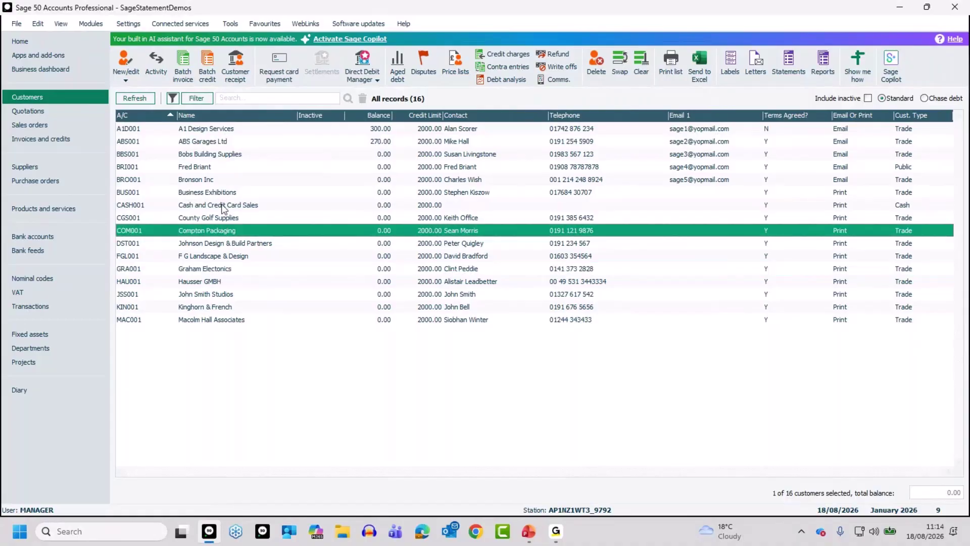
click(223, 206)
click(218, 167)
click(219, 154)
Select ABS Garages Ltd, Cash and Credit Card Sales, Graham Electonics, Johnson Design & Build Partners and County Golf Supplies together
click(221, 142)
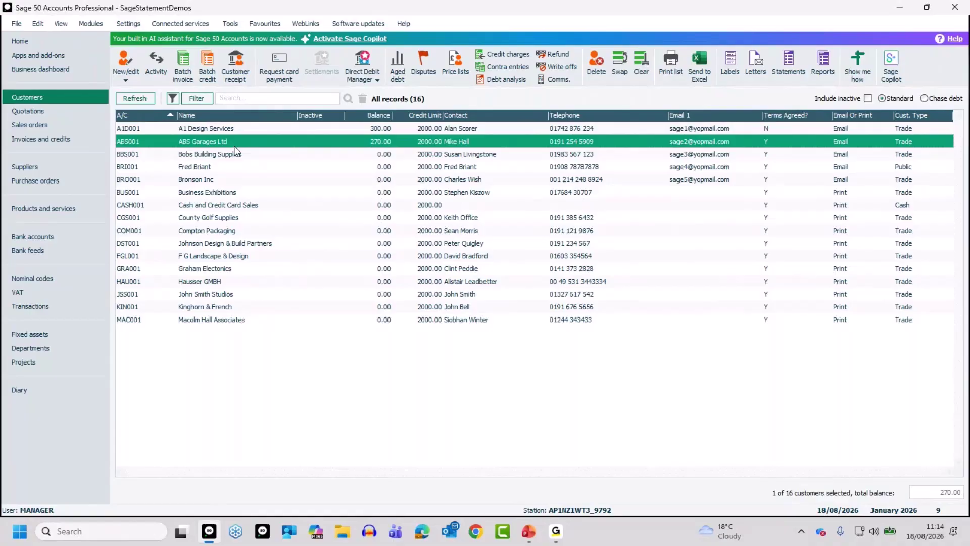
ctrl+click(222, 205)
ctrl+click(226, 269)
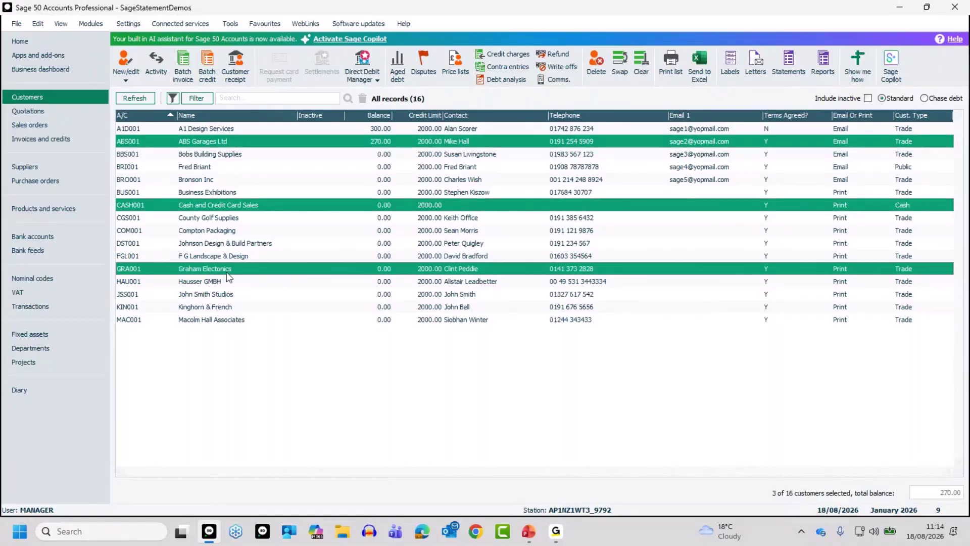
ctrl+click(219, 245)
ctrl+click(212, 218)
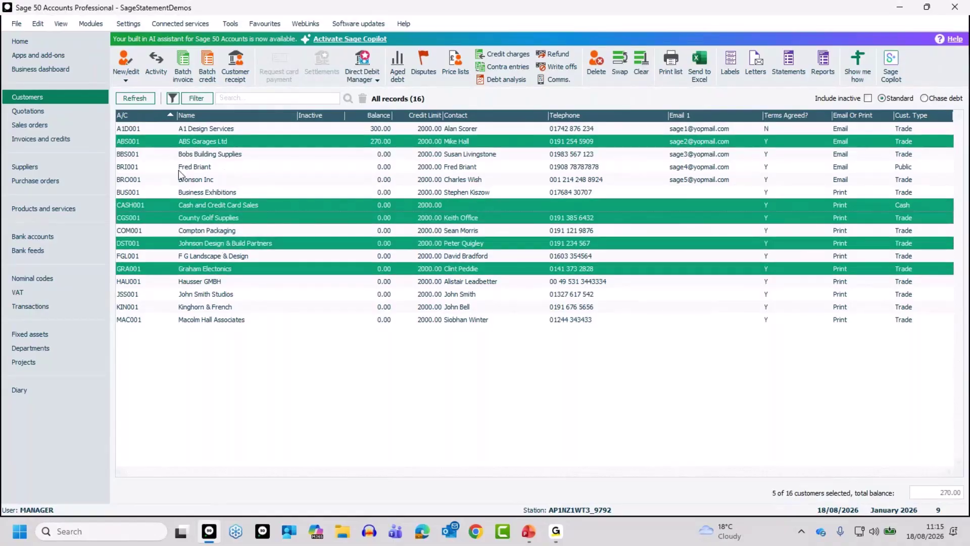
Select the continuous range of customers from ABS Garages Ltd to Hausser GMBH, and replace it with only Macolm Hall Associates
click(220, 144)
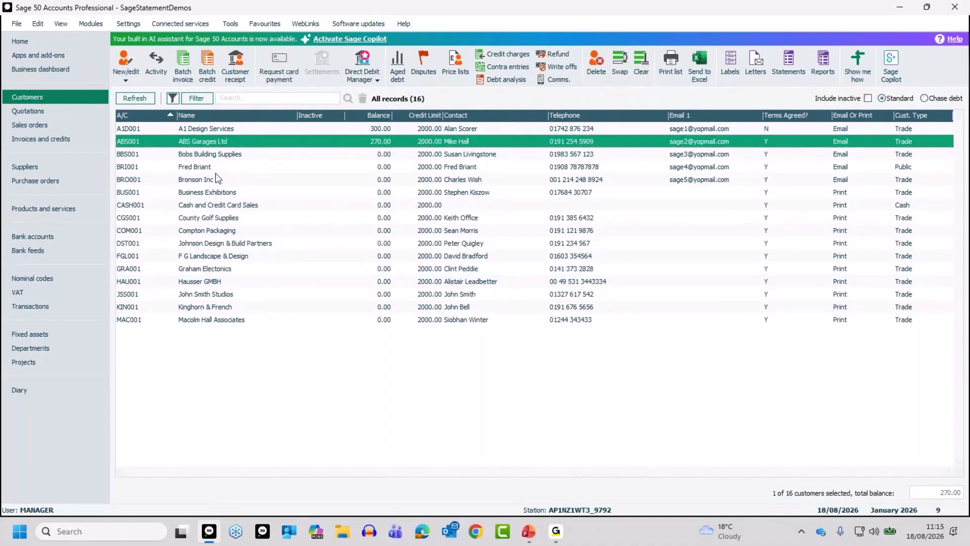
shift+click(210, 282)
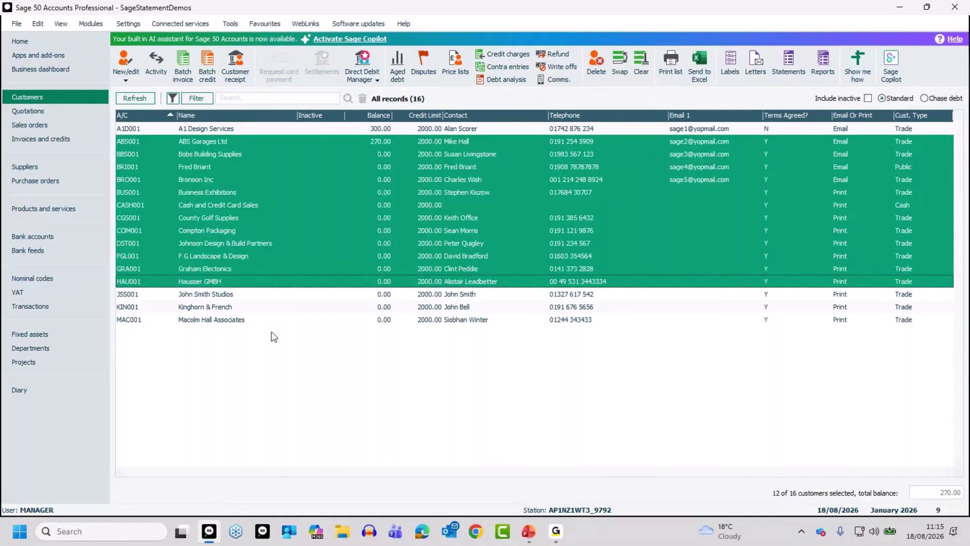
click(244, 321)
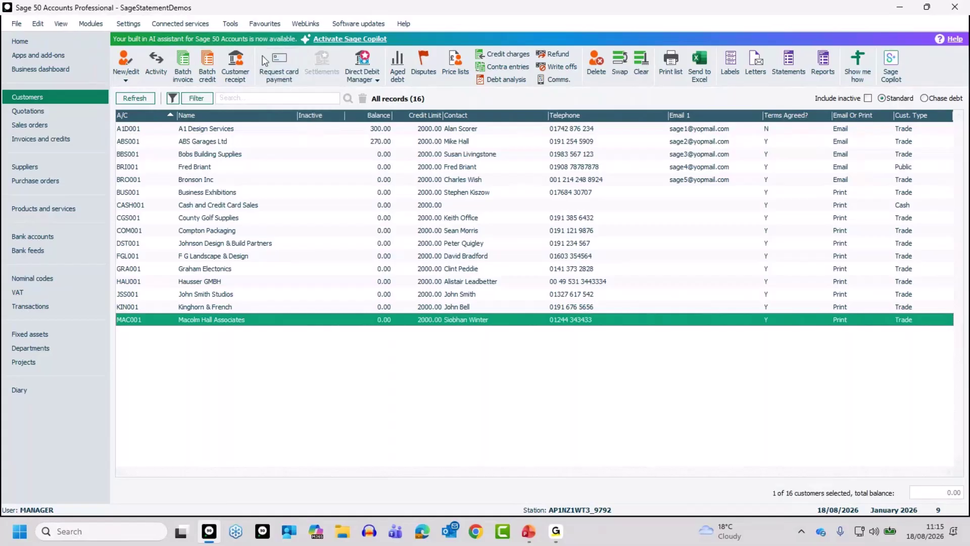
Change the program's list selection style to Sage selection style in the environment options and save the setting
click(229, 22)
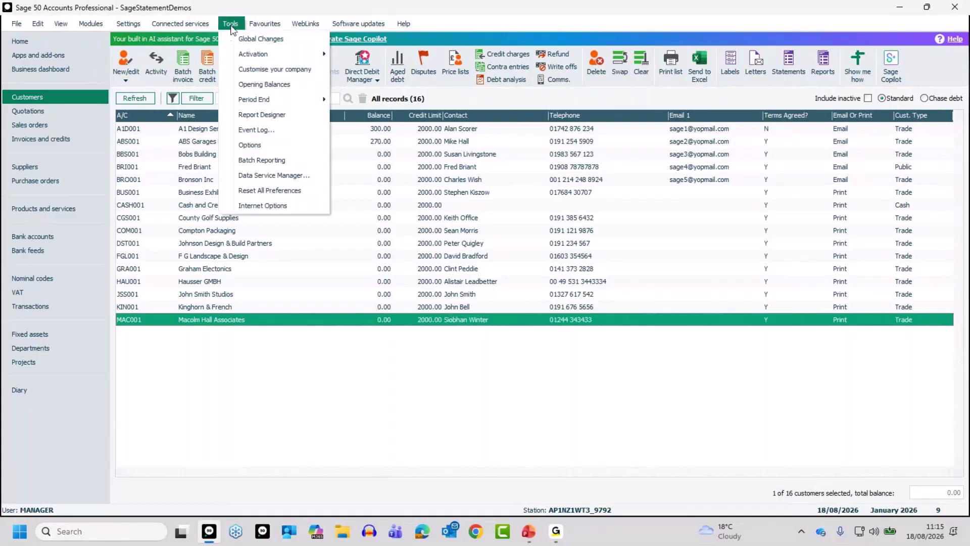
click(249, 146)
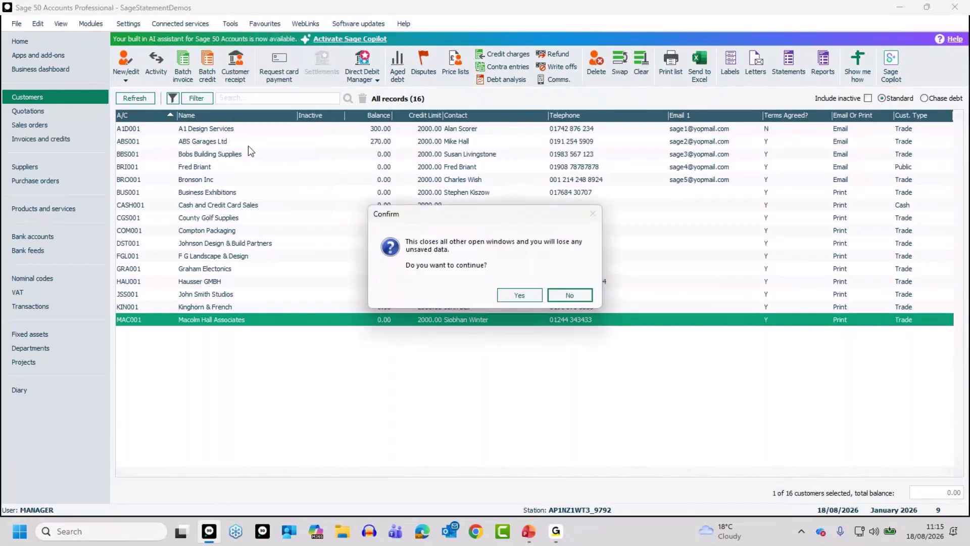
click(518, 294)
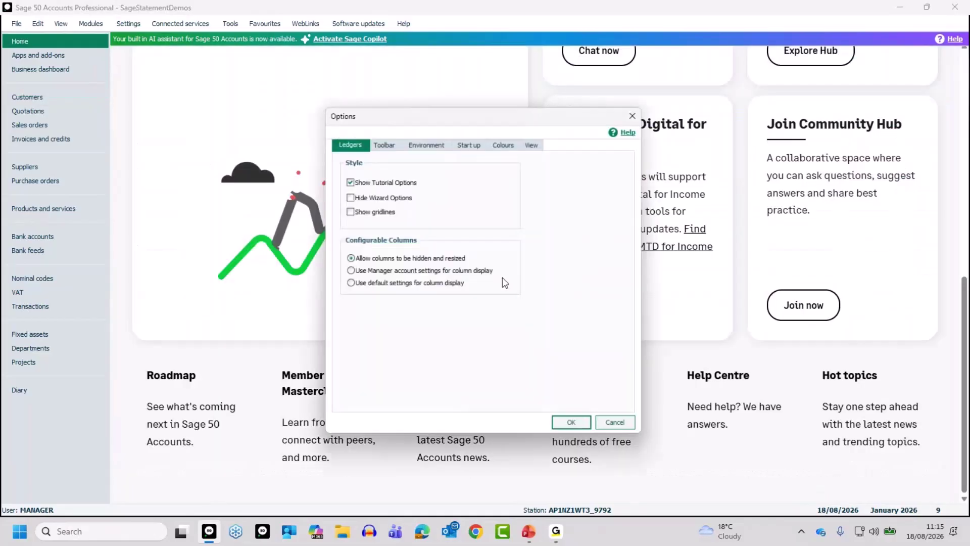
click(427, 142)
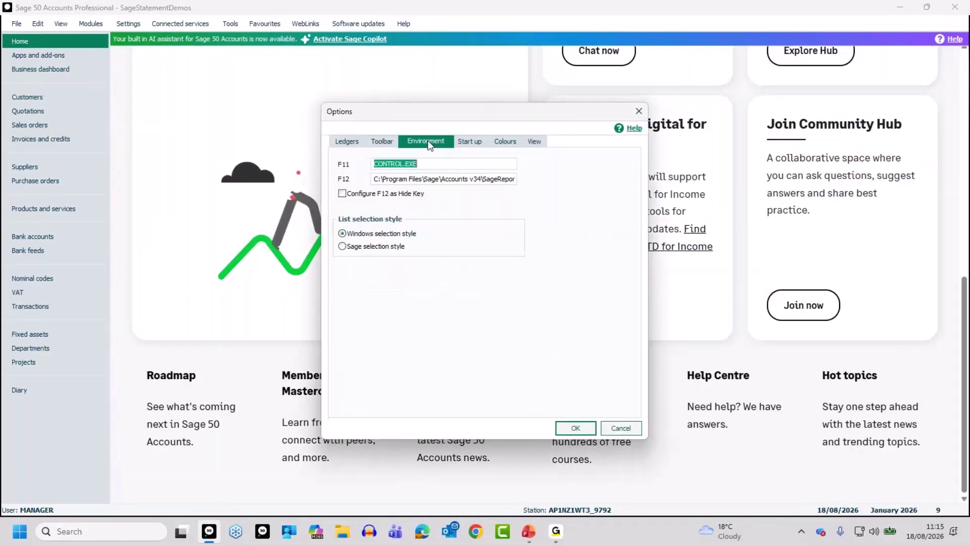
click(343, 246)
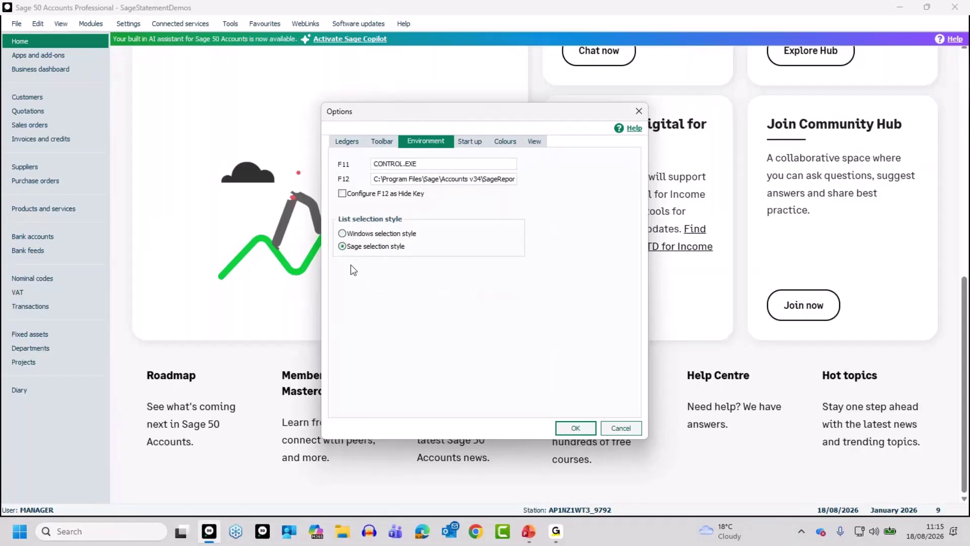
click(576, 428)
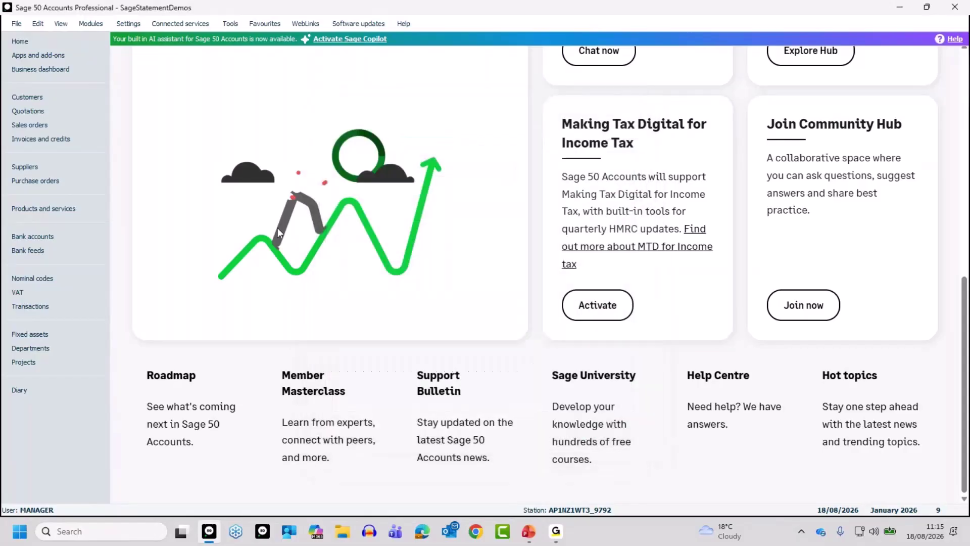
Reopen the customer list, select ABS Garages Ltd and Bronson Inc, and clear the whole selection
click(45, 98)
click(218, 142)
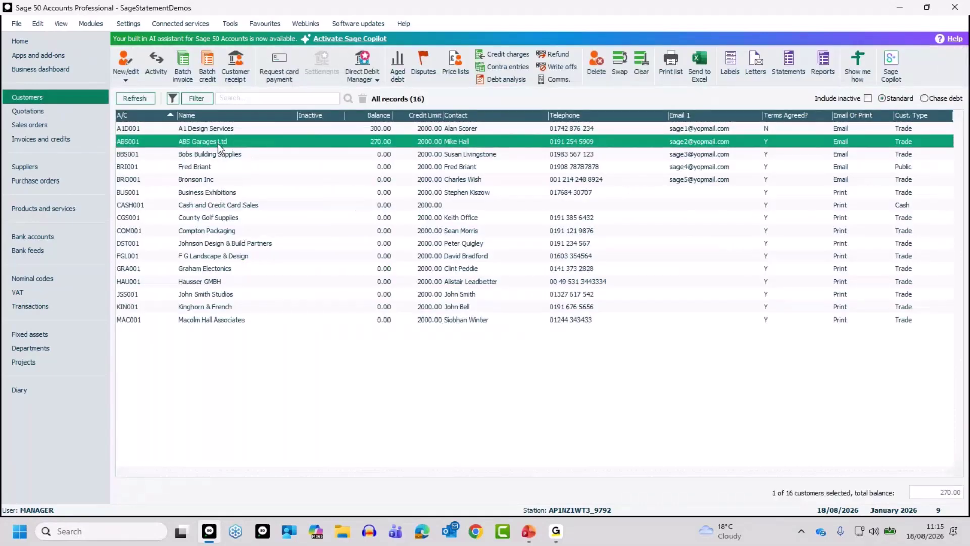
click(196, 178)
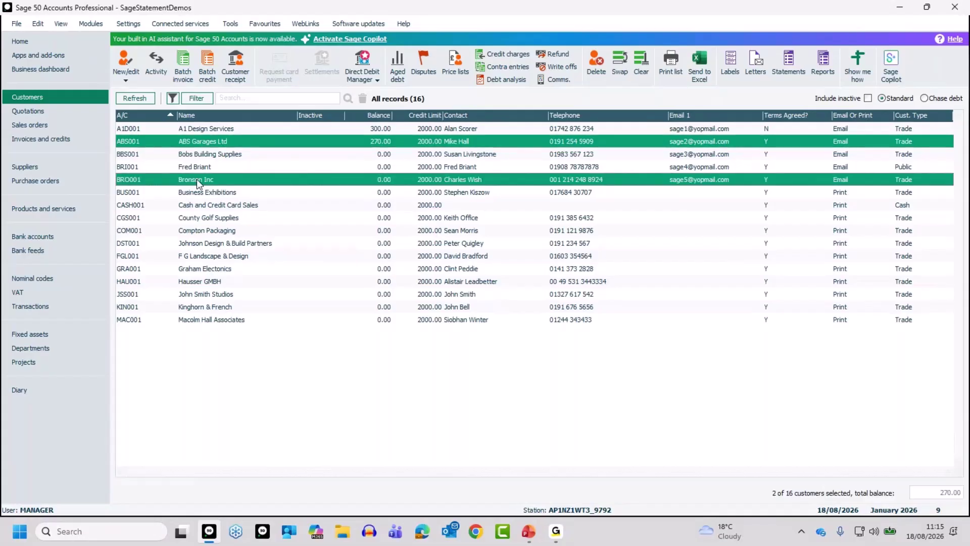
click(211, 143)
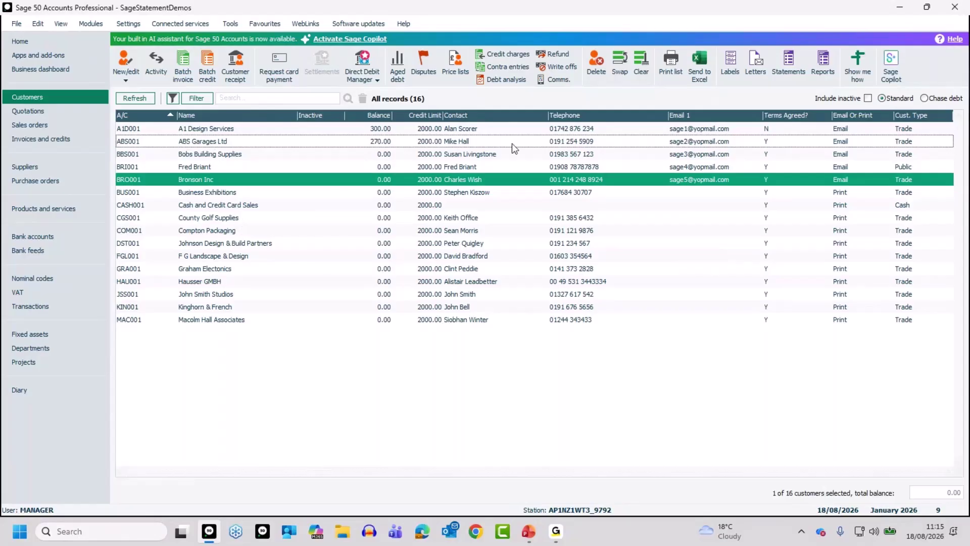
click(639, 55)
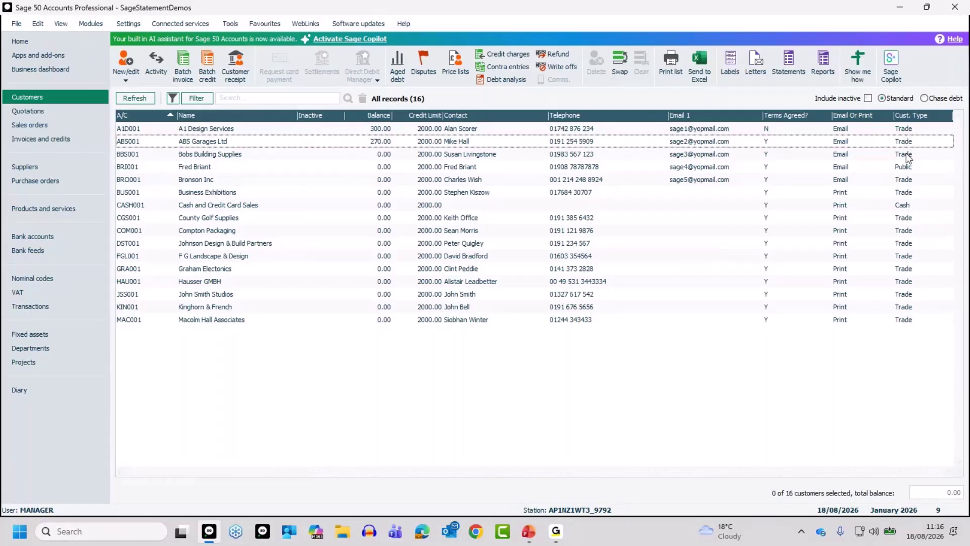
Refresh the customer list and start a filter with a Where condition on the Cust. Type field
click(136, 98)
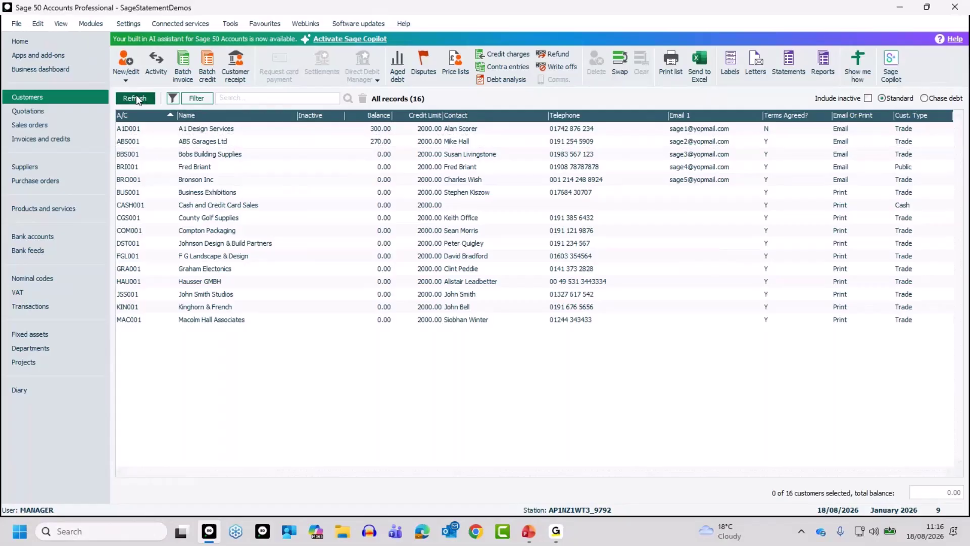
click(201, 98)
click(297, 235)
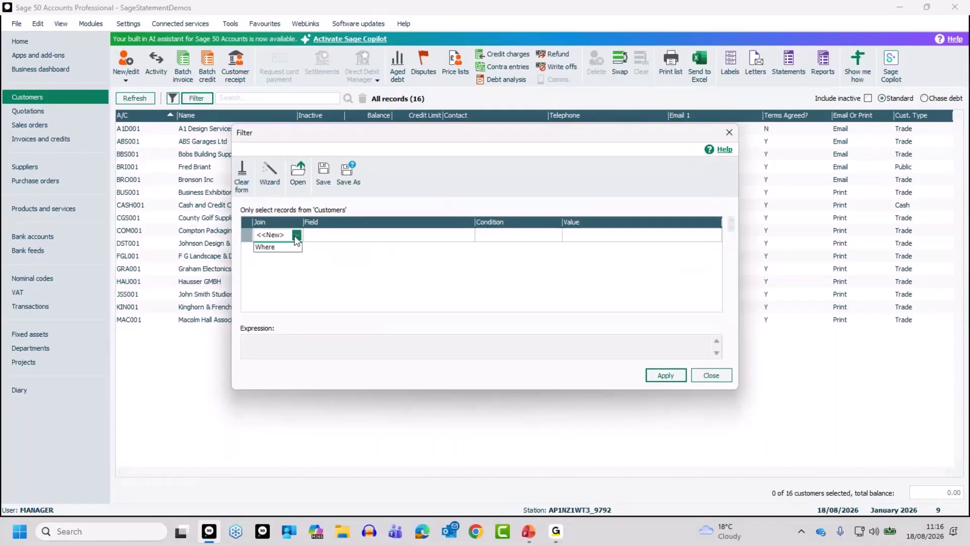
click(278, 246)
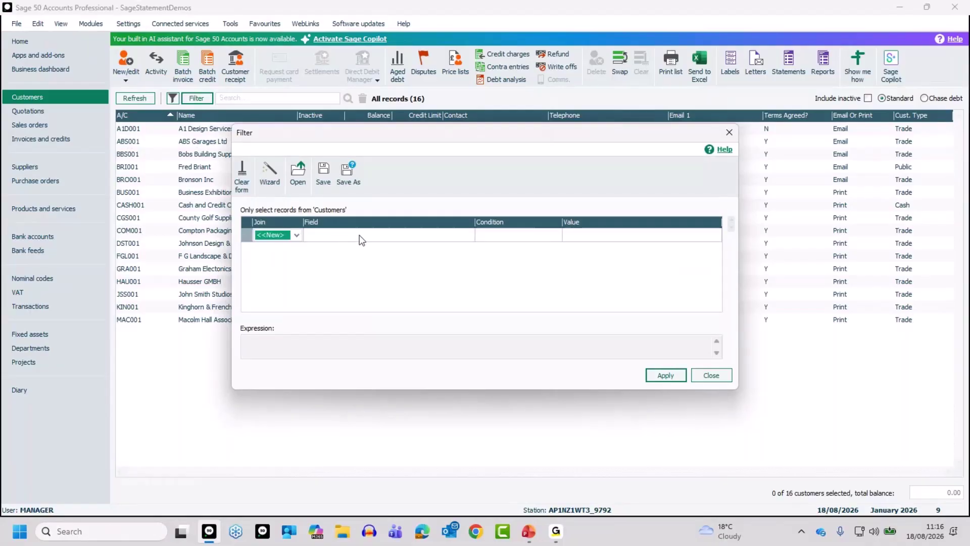
click(297, 235)
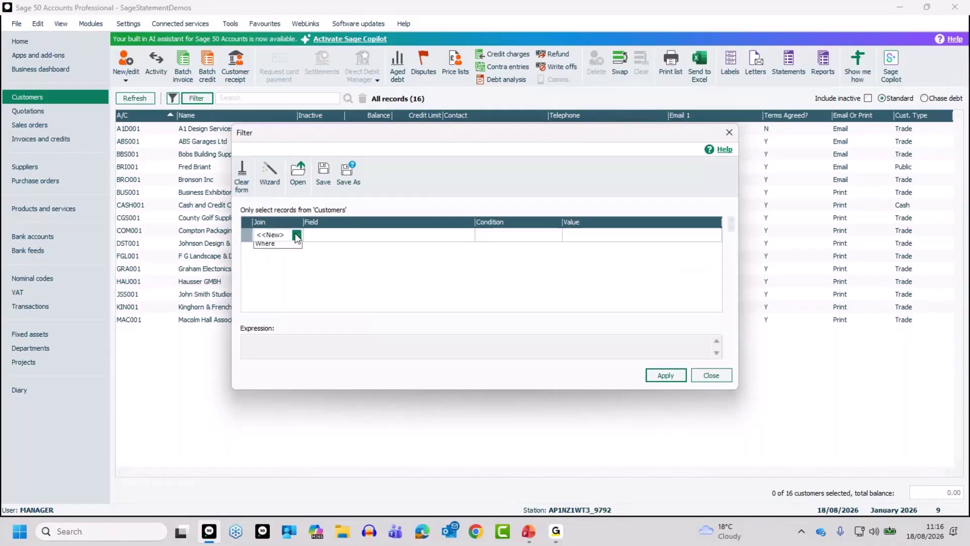
click(276, 256)
click(371, 236)
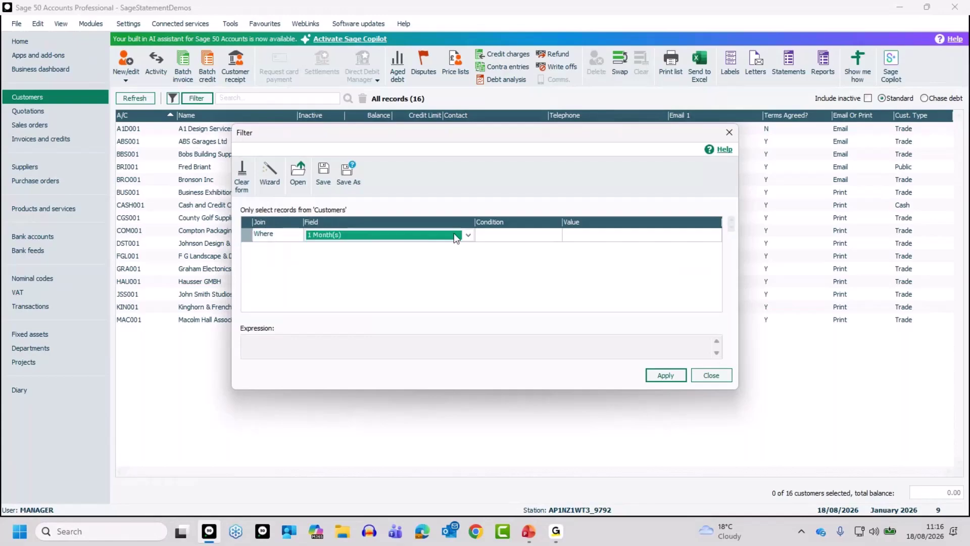
click(469, 235)
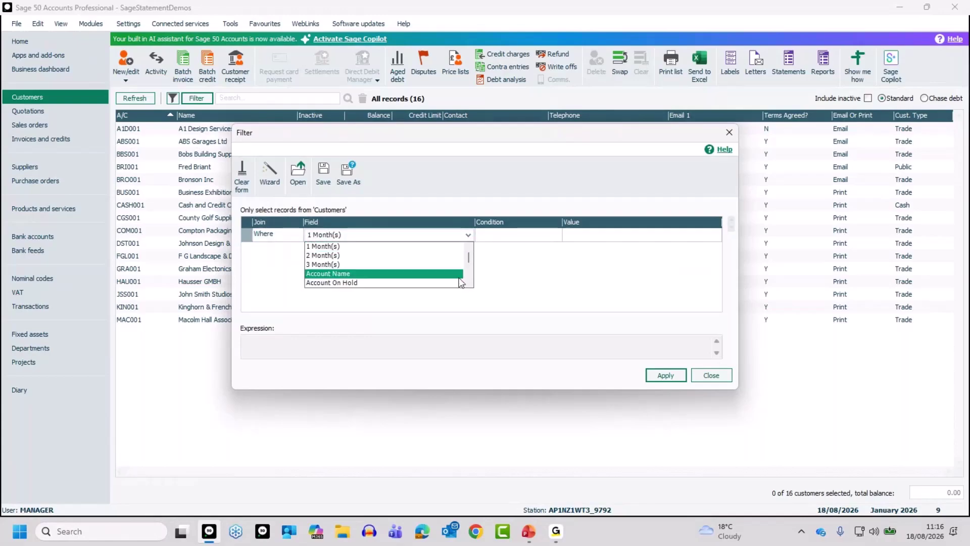
scroll(457, 275, down, 8)
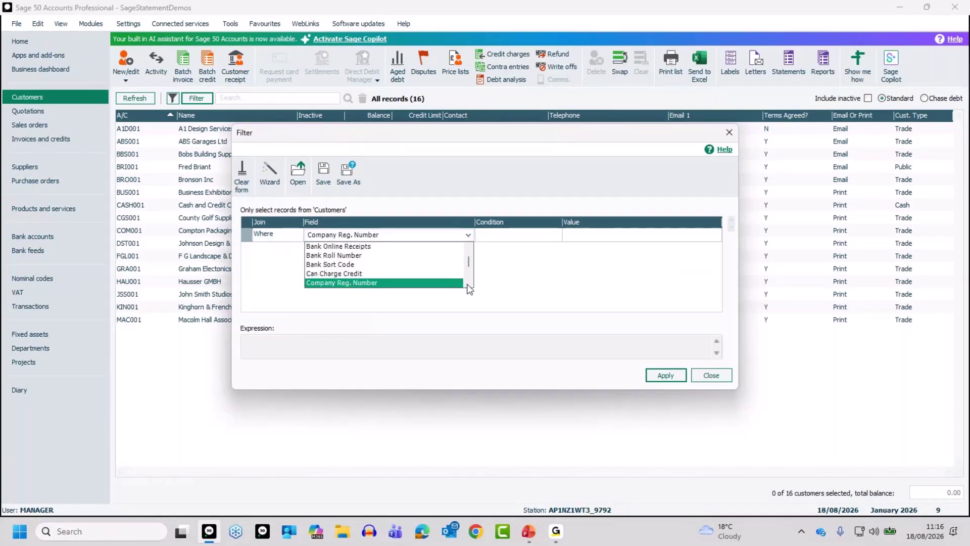
scroll(469, 287, down, 4)
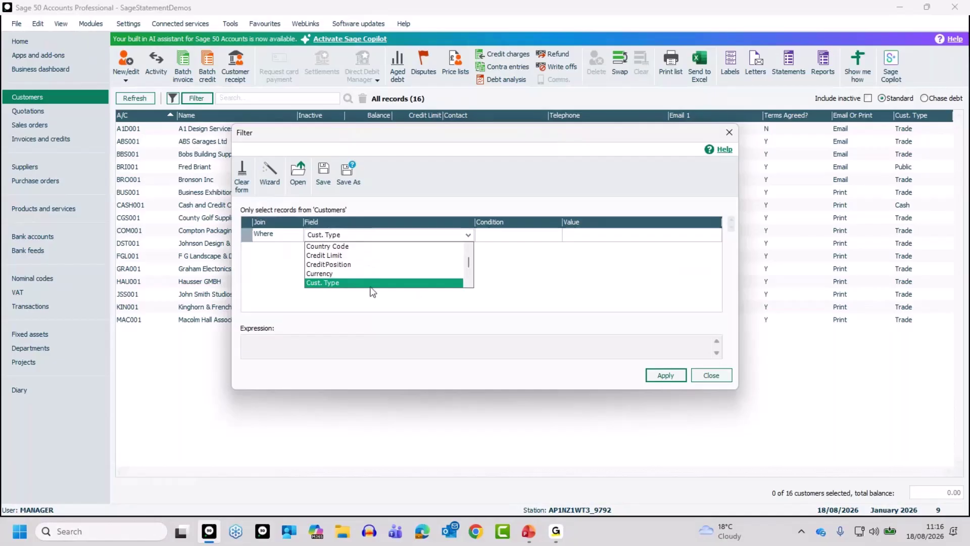
click(366, 282)
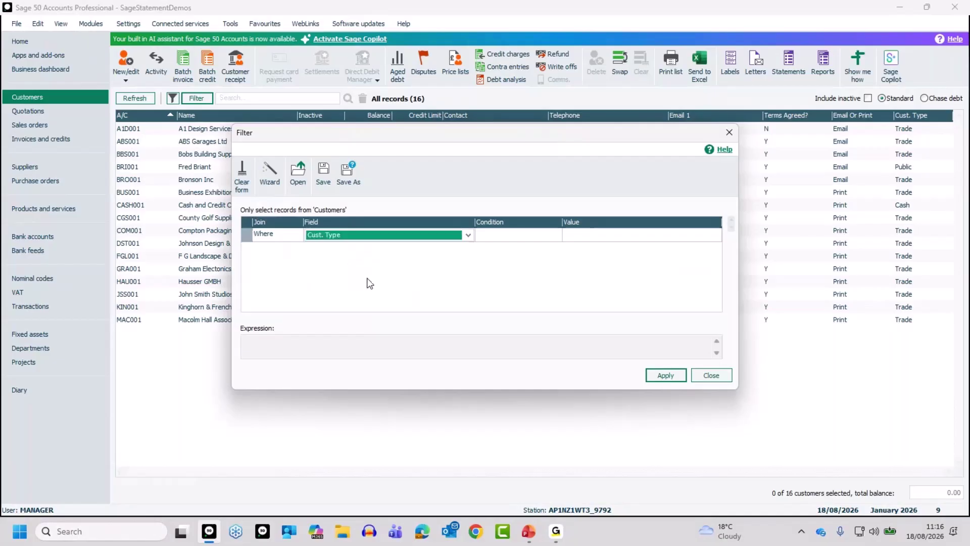
Complete the filter condition as Is Equal To Trade, apply it to the customer list and close the filter window
click(508, 240)
click(555, 235)
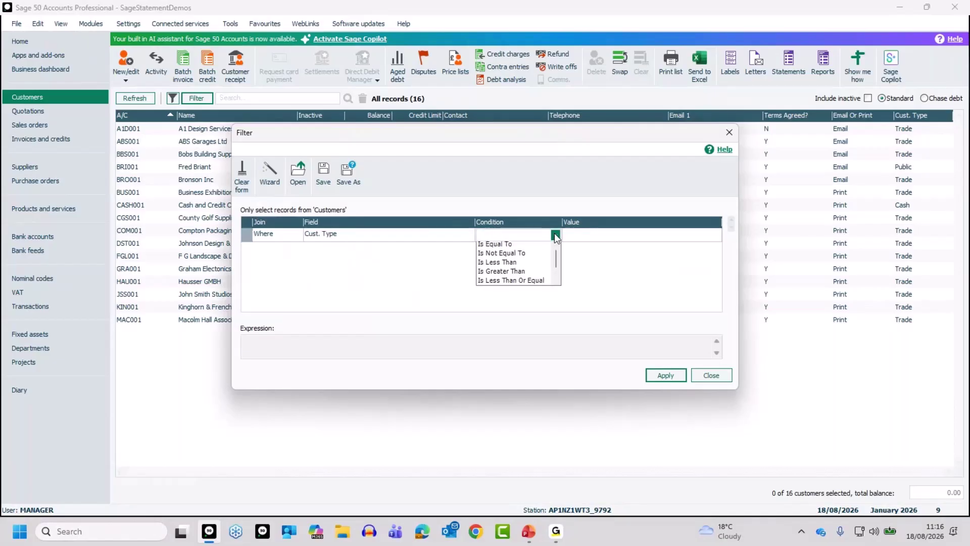
click(500, 248)
click(595, 235)
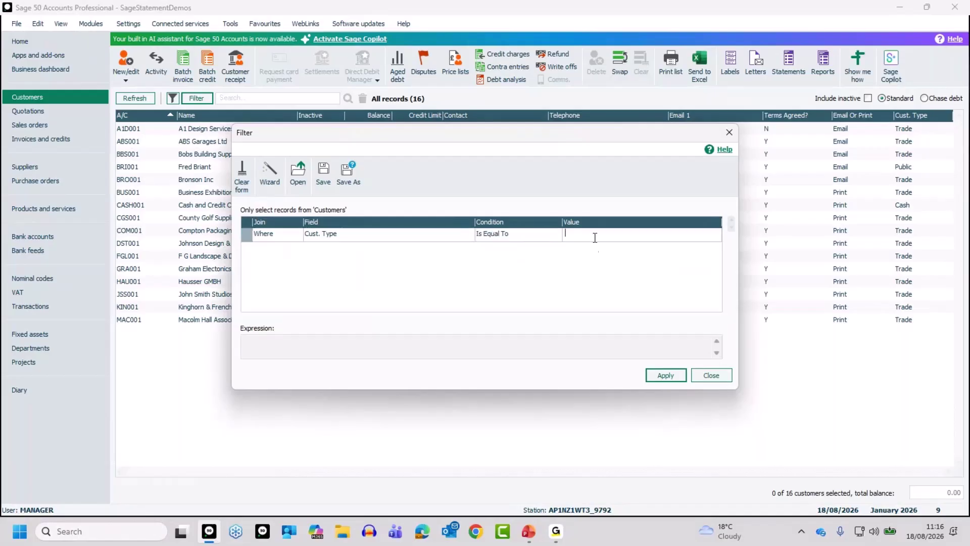
text(Trade)
click(672, 375)
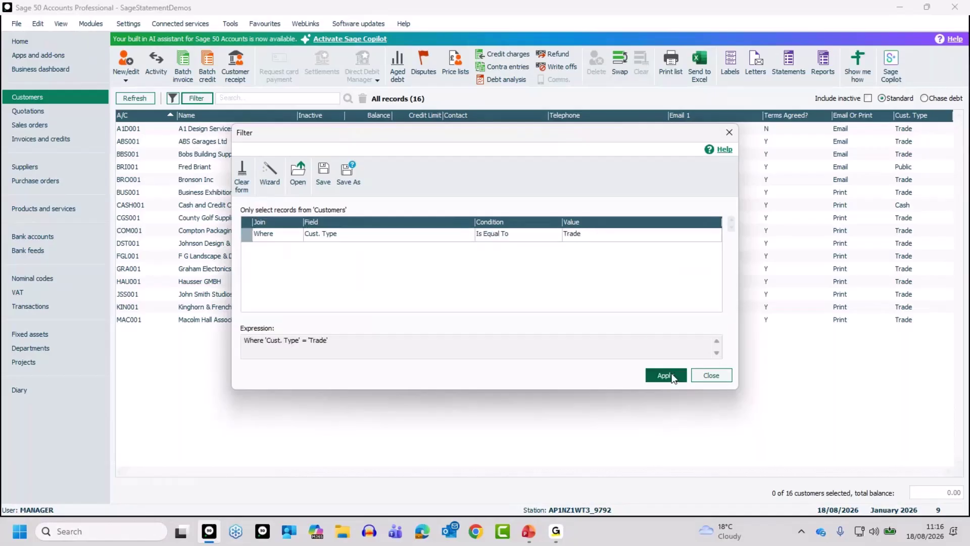
click(703, 376)
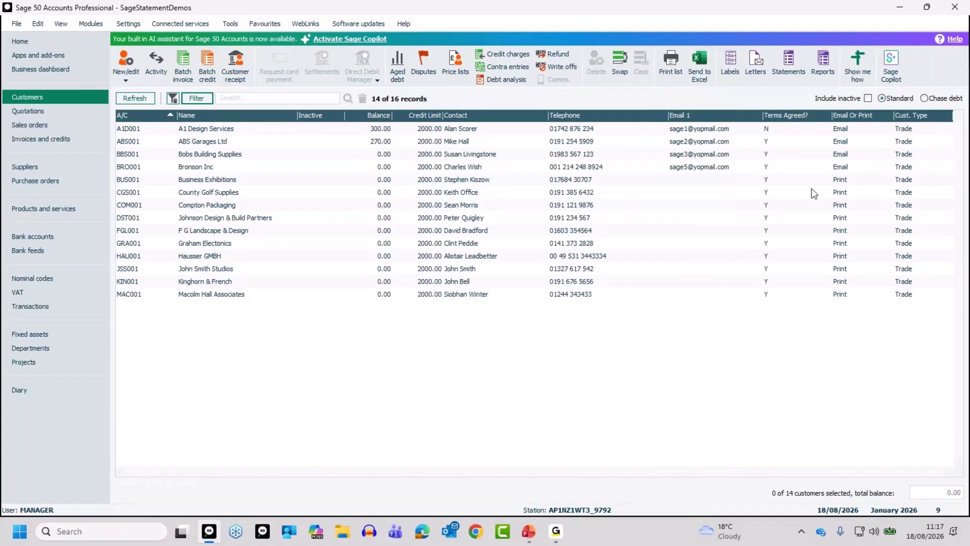
Turn off the filter to list all customers again and select A1 Design Services
click(174, 99)
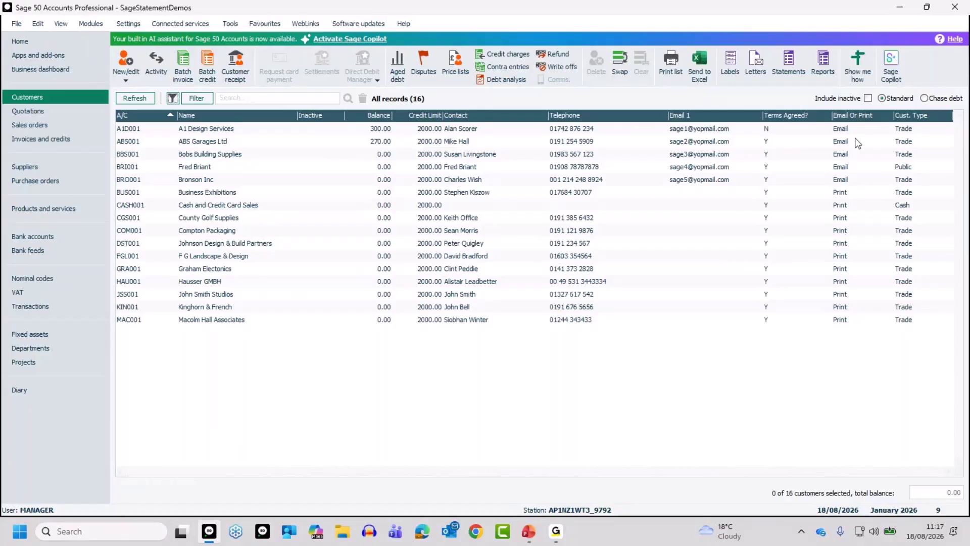
click(223, 131)
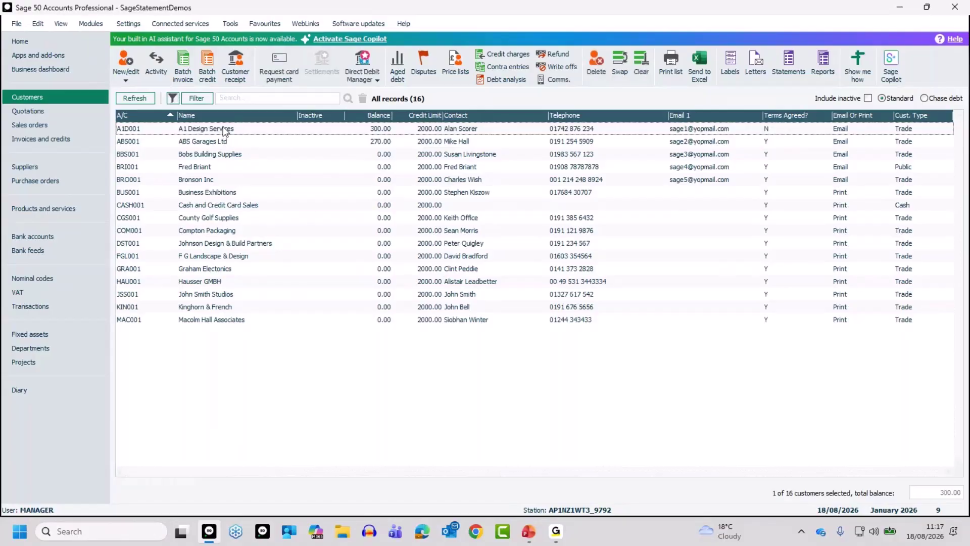
In the A1 Design Services customer record, turn off sending letters and statements via email, then save and close it
double_click(223, 130)
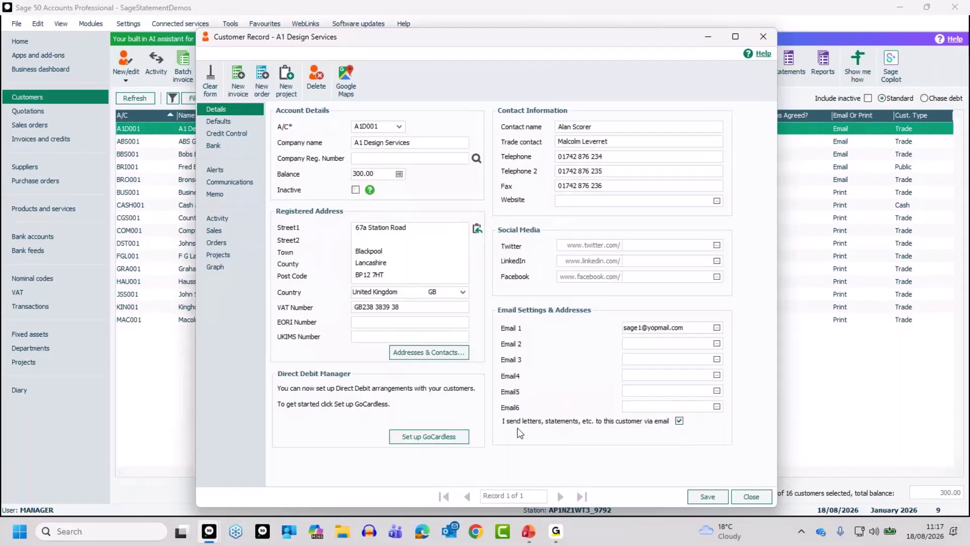
click(680, 421)
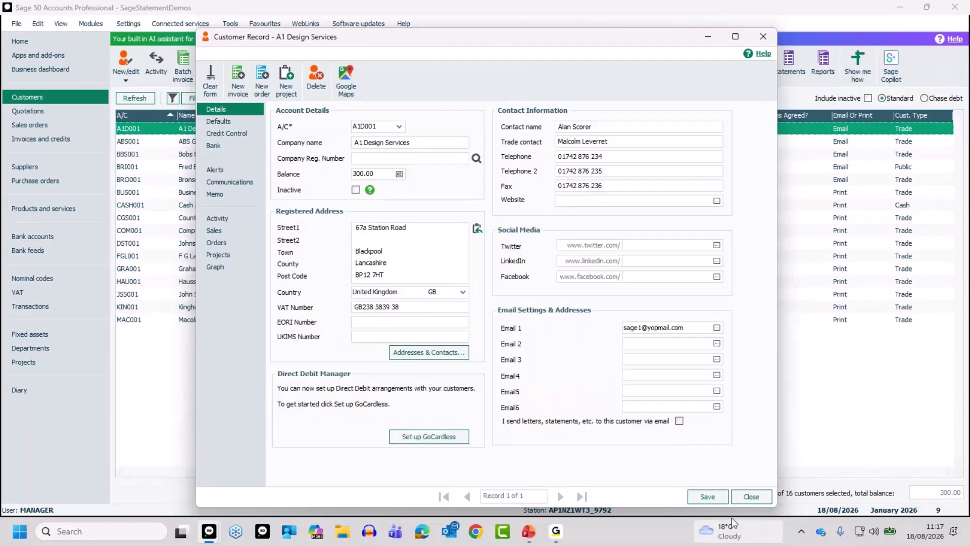
click(706, 496)
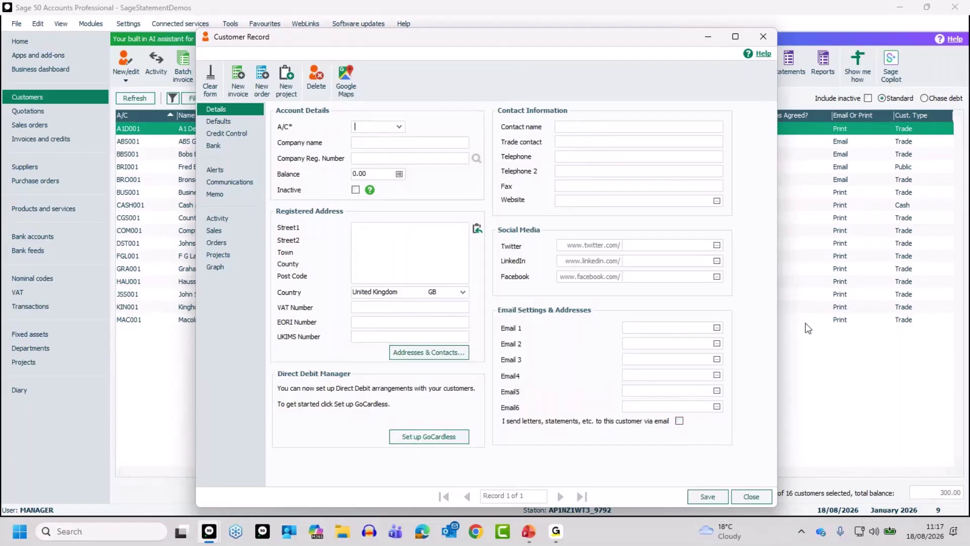
click(751, 496)
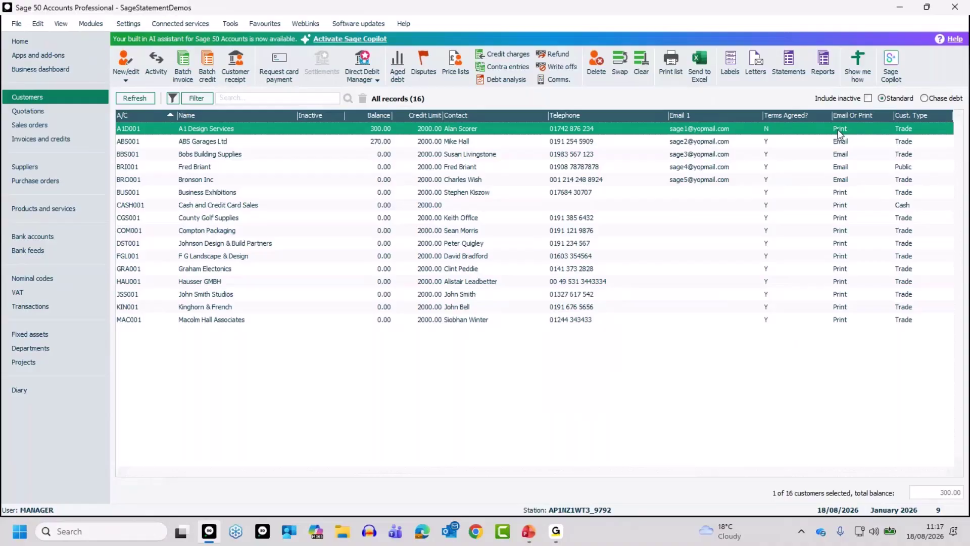
Reopen the A1 Design Services record, turn sending letters and statements via email back on, then save and close it
double_click(272, 130)
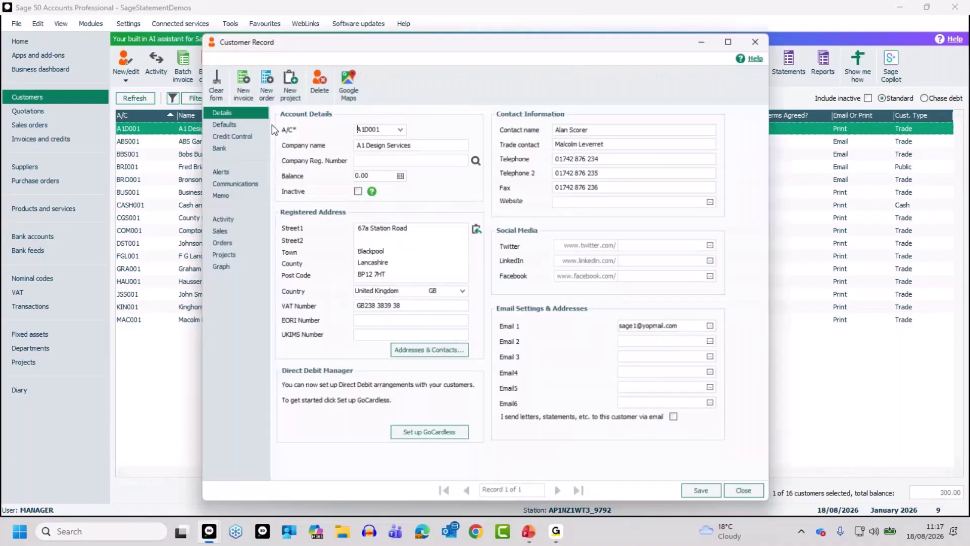
click(679, 421)
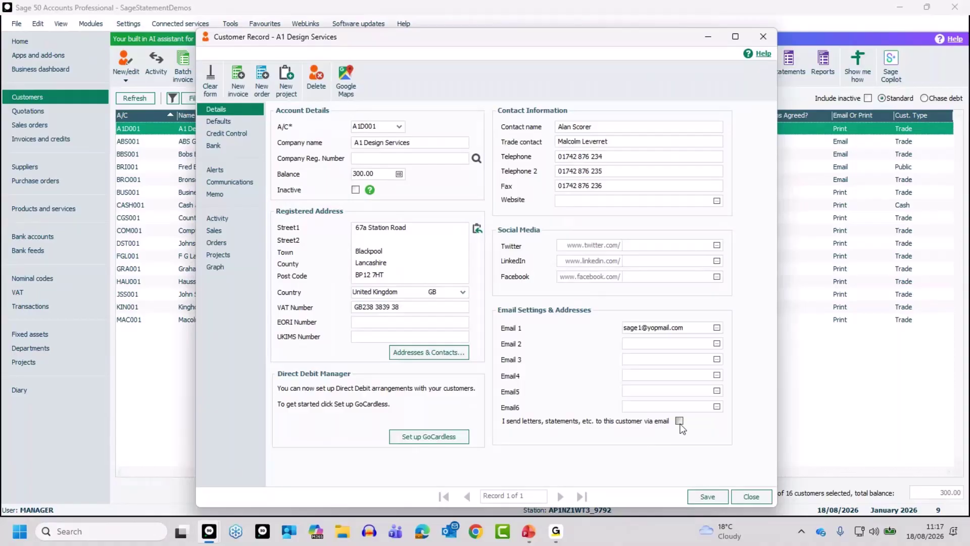
click(700, 497)
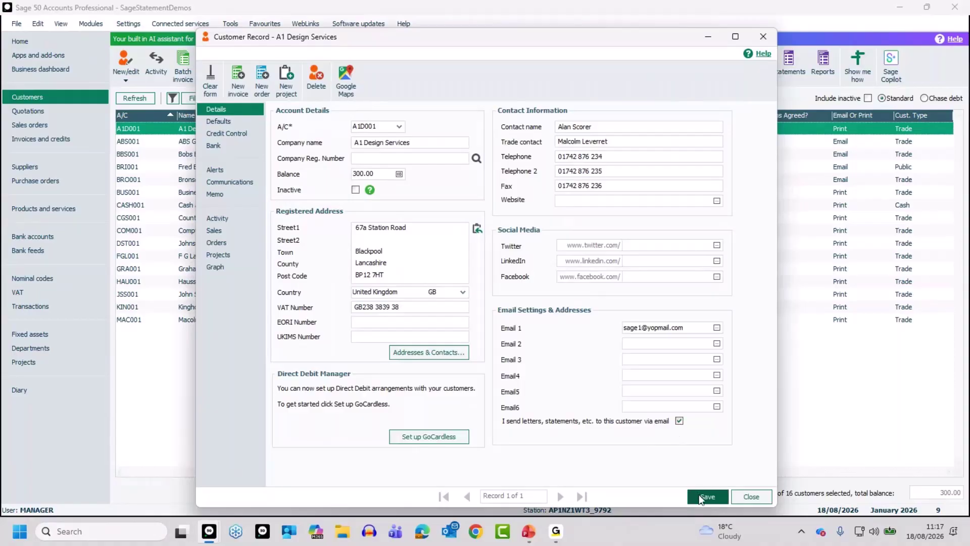
click(749, 497)
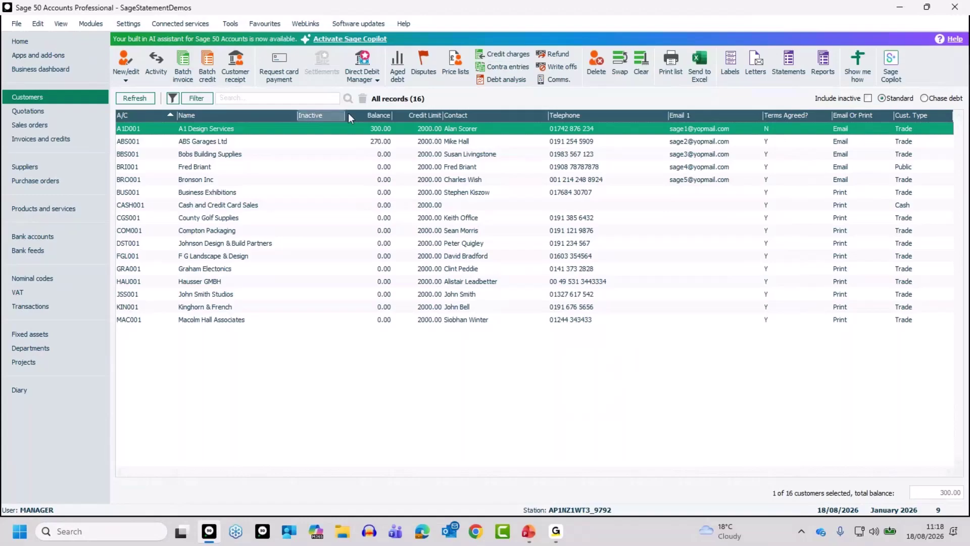
Reopen the customer filter and try fields beginning with E, such as EORI number, in place of Cust. Type
click(202, 98)
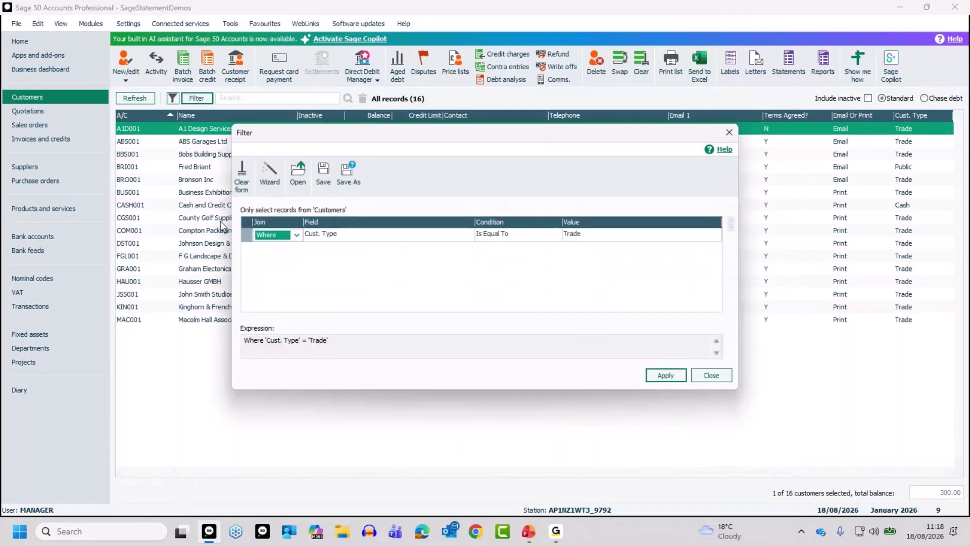
click(321, 237)
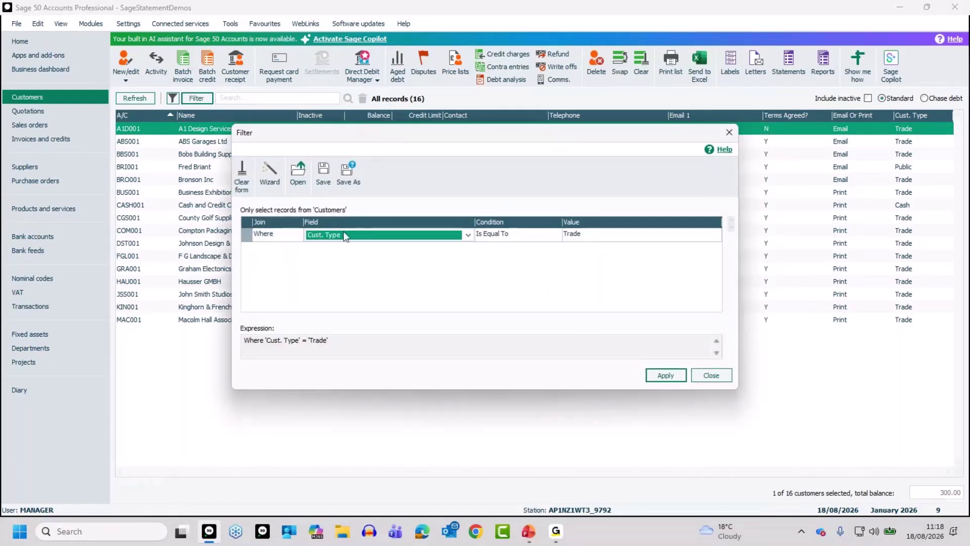
key(e)
key(e)
key(e)
key(e)
key(e)
key(e)
click(468, 235)
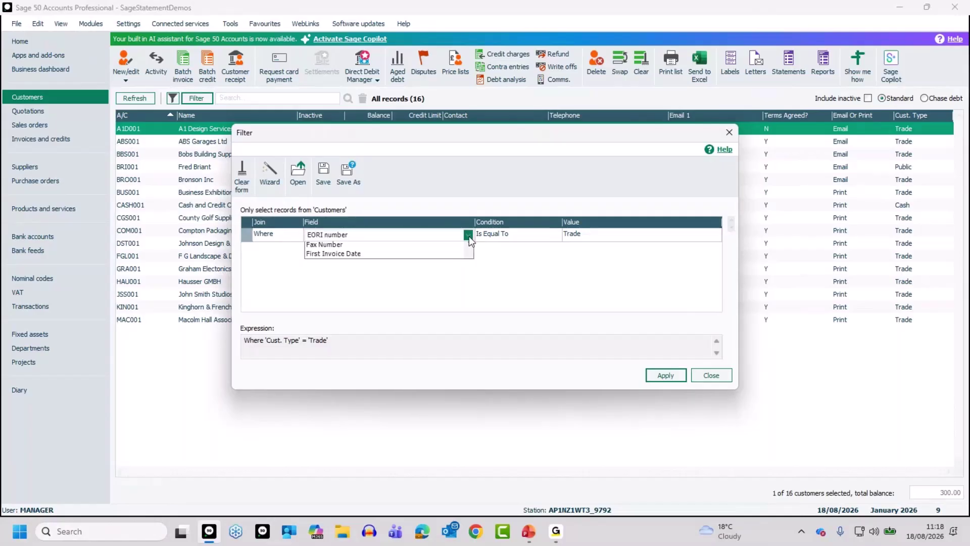
key(e)
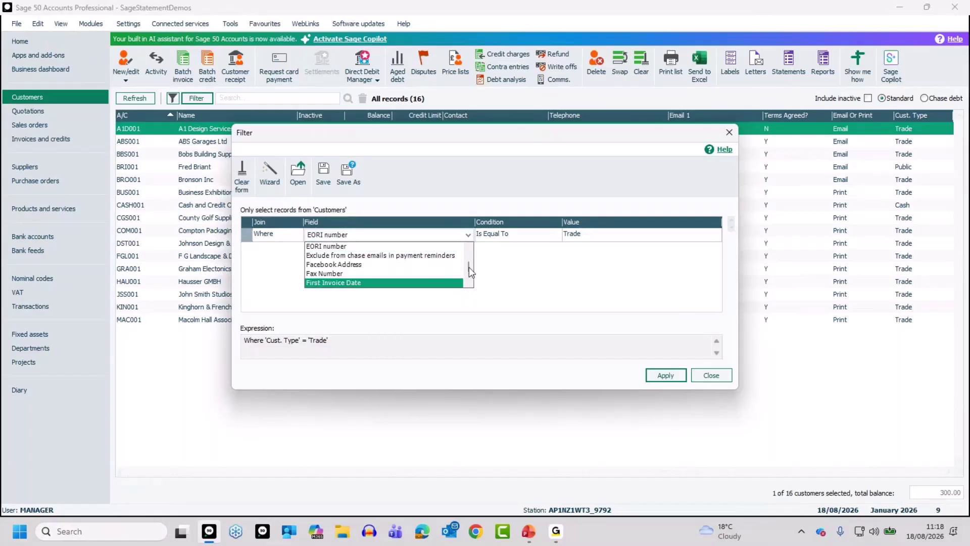
Look through the filter's available fields from the start of the list to the Direct Debit entries for an email-or-print field
drag(469, 266, 470, 256)
click(469, 284)
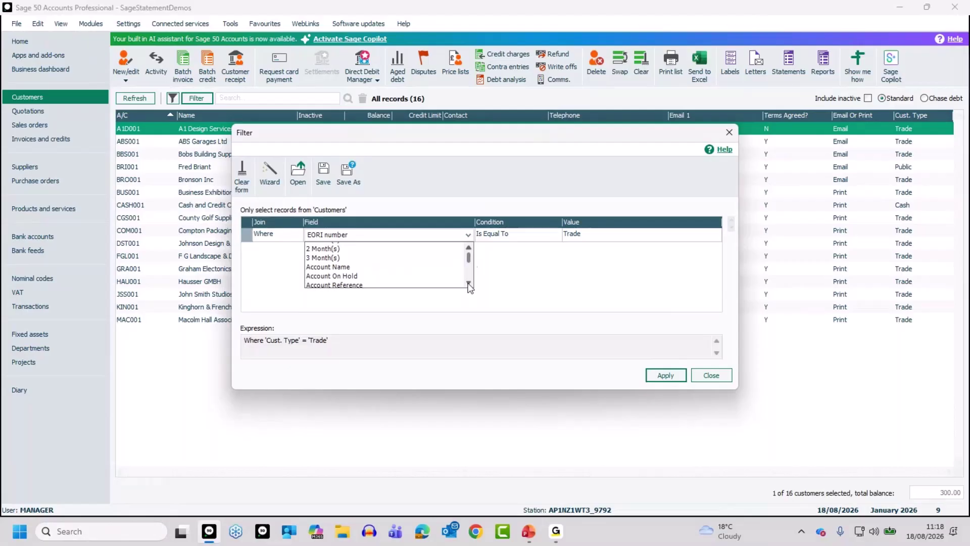
click(469, 283)
click(469, 284)
click(469, 284)
click(469, 284)
click(469, 283)
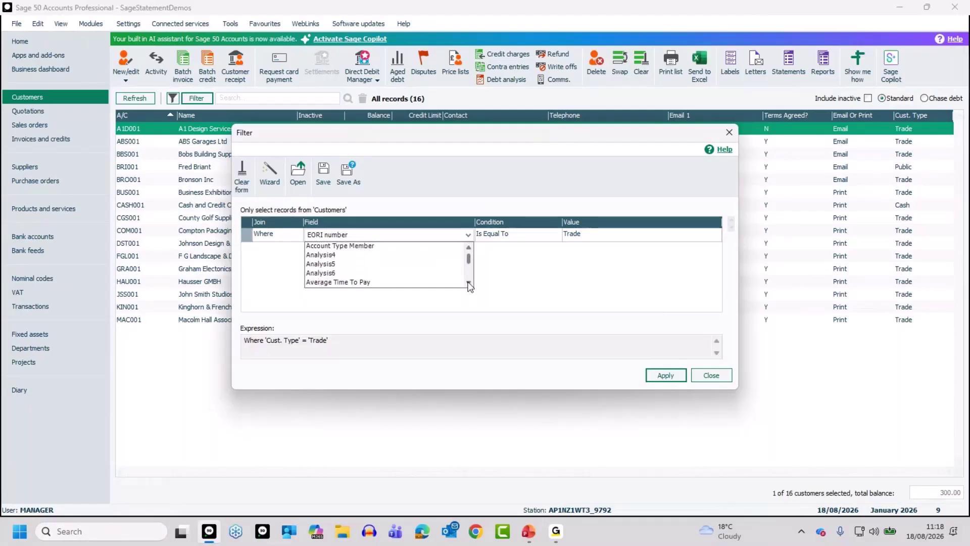
click(469, 283)
click(469, 283)
click(469, 284)
click(469, 283)
click(469, 284)
click(469, 284)
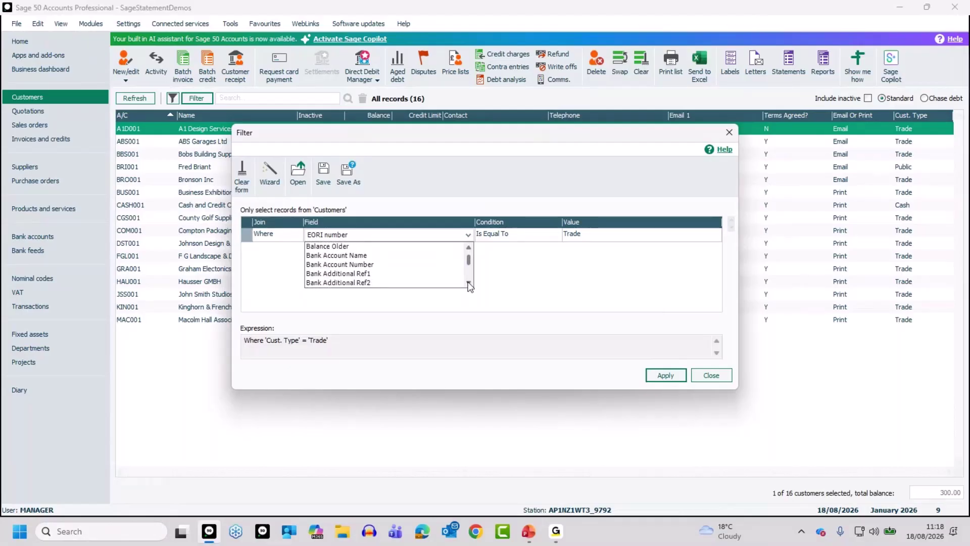
click(469, 284)
click(469, 284)
click(469, 284)
click(469, 284)
click(469, 284)
click(469, 284)
click(469, 284)
click(469, 283)
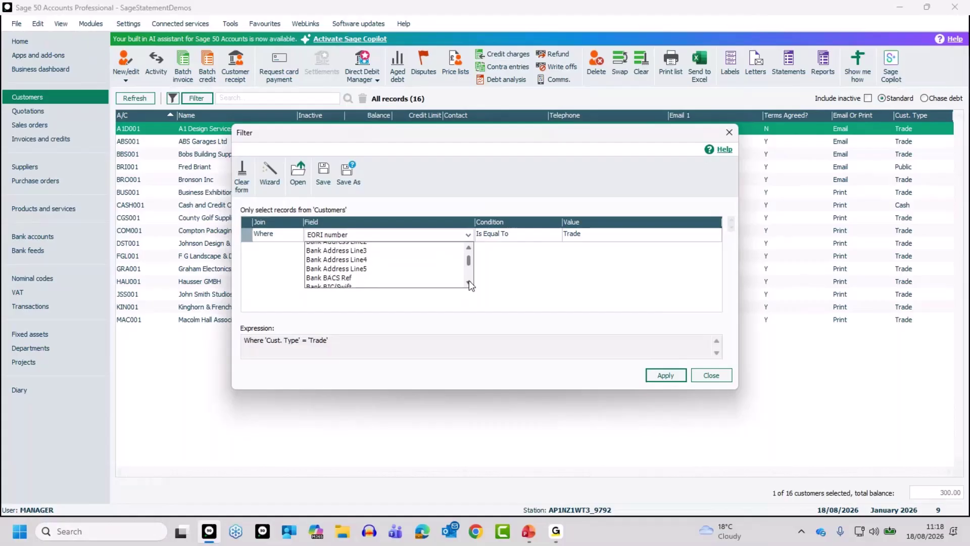
click(469, 283)
click(469, 284)
click(469, 283)
click(469, 284)
click(469, 284)
click(469, 284)
click(469, 283)
click(469, 284)
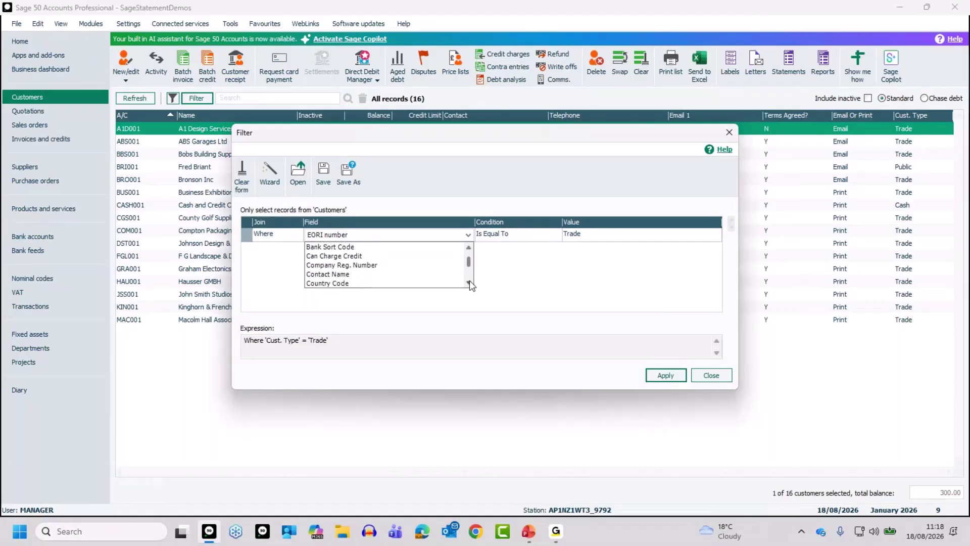
click(469, 283)
click(469, 283)
click(469, 284)
click(469, 283)
click(469, 284)
click(469, 284)
click(469, 283)
click(469, 284)
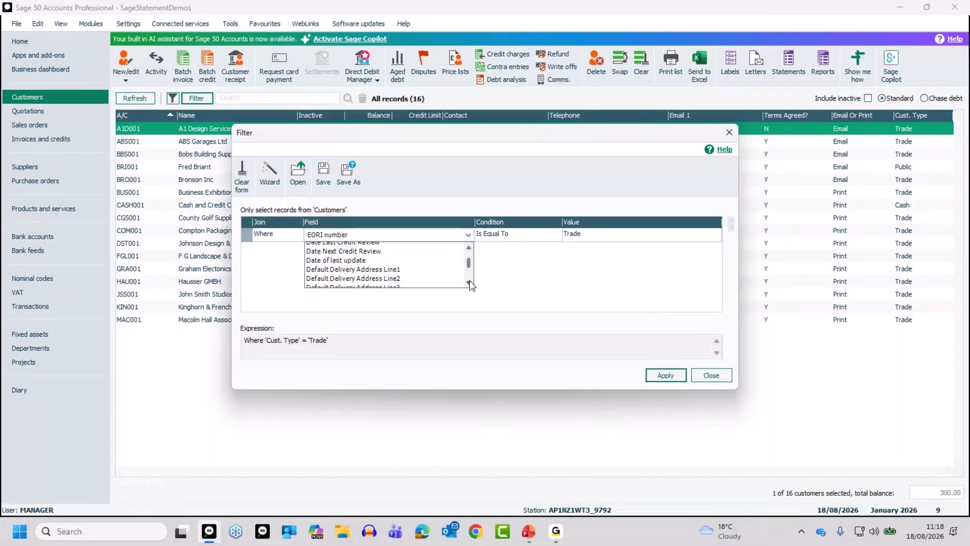
click(469, 284)
click(469, 283)
click(469, 284)
click(469, 284)
click(469, 284)
click(469, 283)
click(469, 283)
click(469, 283)
click(469, 284)
click(469, 284)
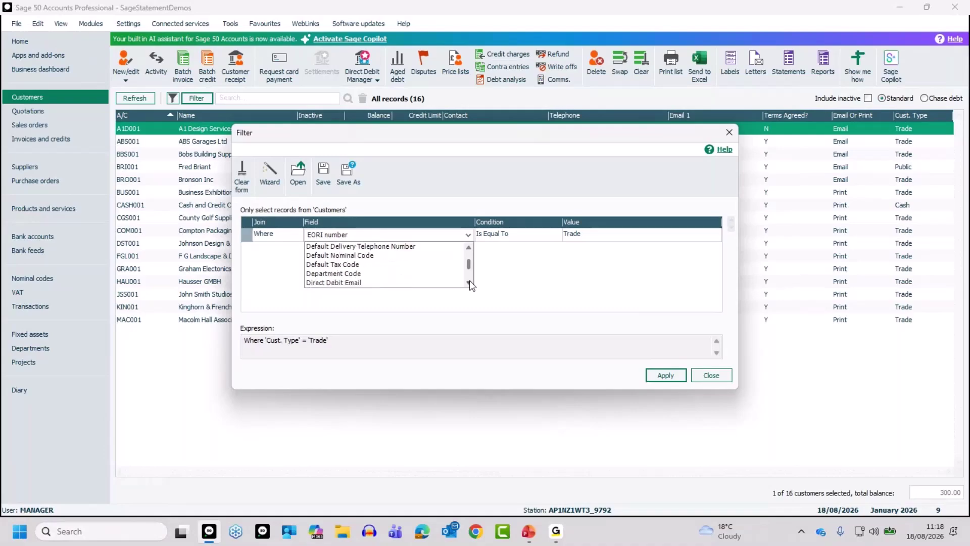
click(469, 283)
click(469, 283)
Jump to Payment Due Days in the filter fields and examine the remaining entries through WWW Address
key(p)
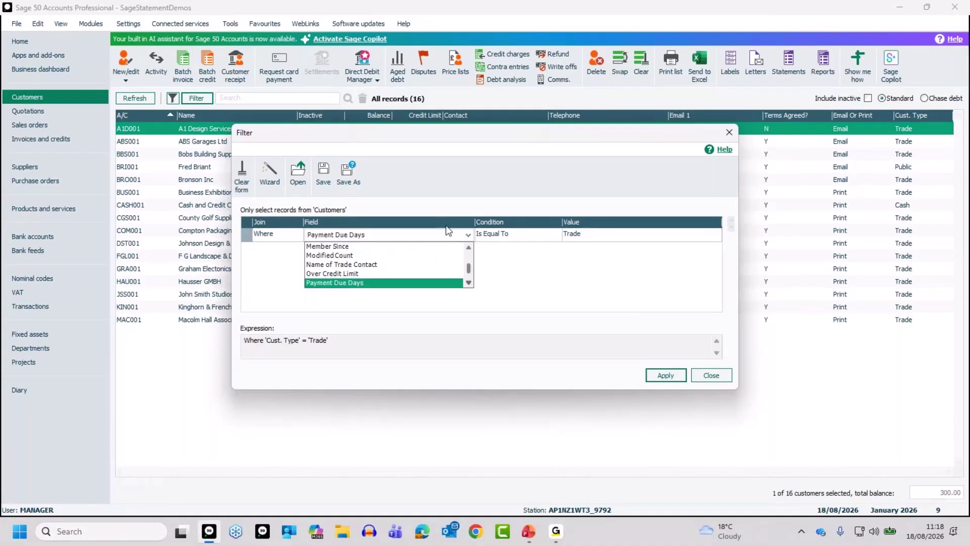
click(469, 283)
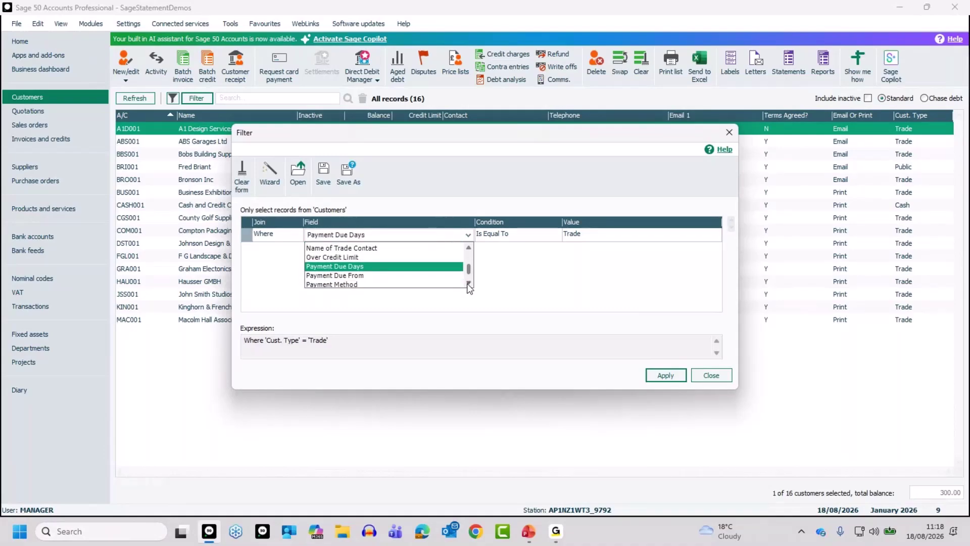
click(469, 283)
click(469, 283)
click(469, 284)
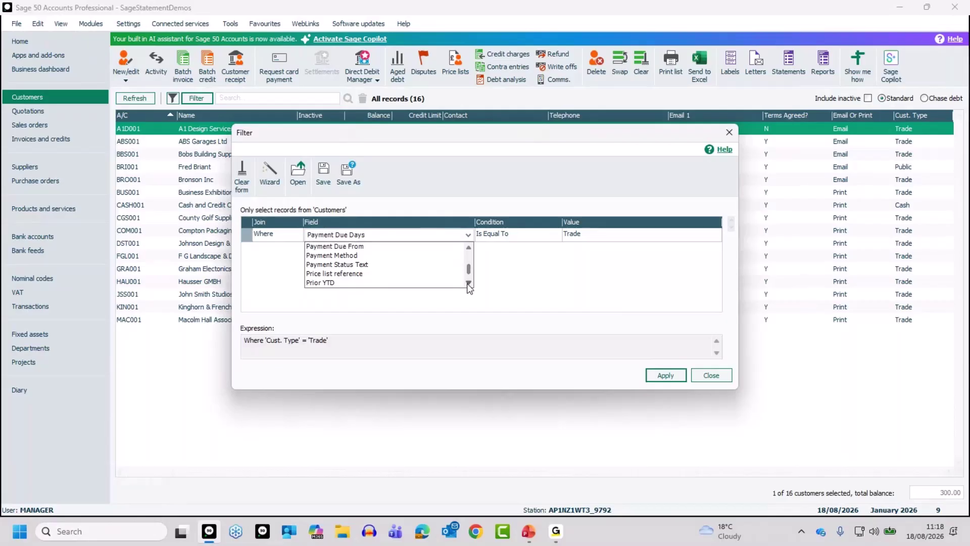
click(469, 283)
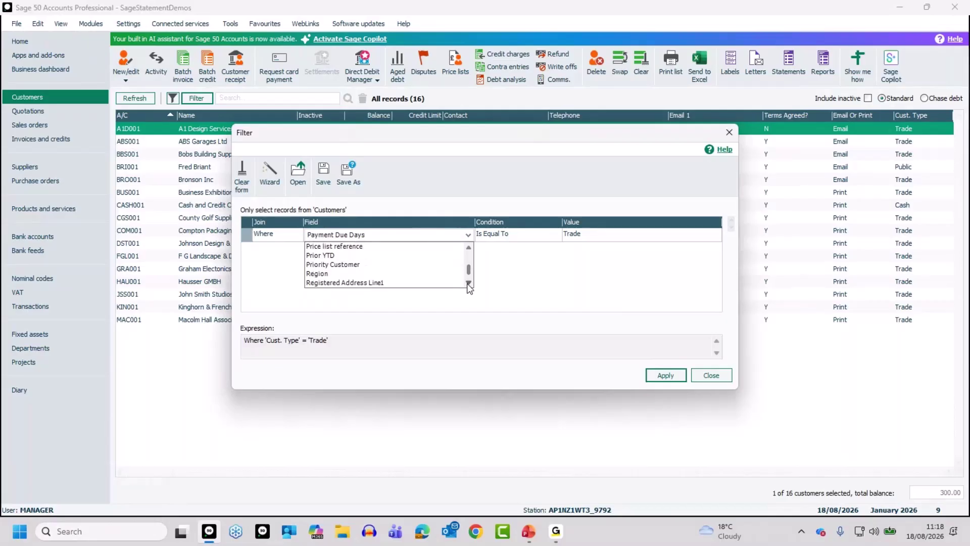
click(469, 284)
click(469, 284)
click(469, 284)
click(469, 284)
click(469, 283)
click(469, 284)
click(469, 283)
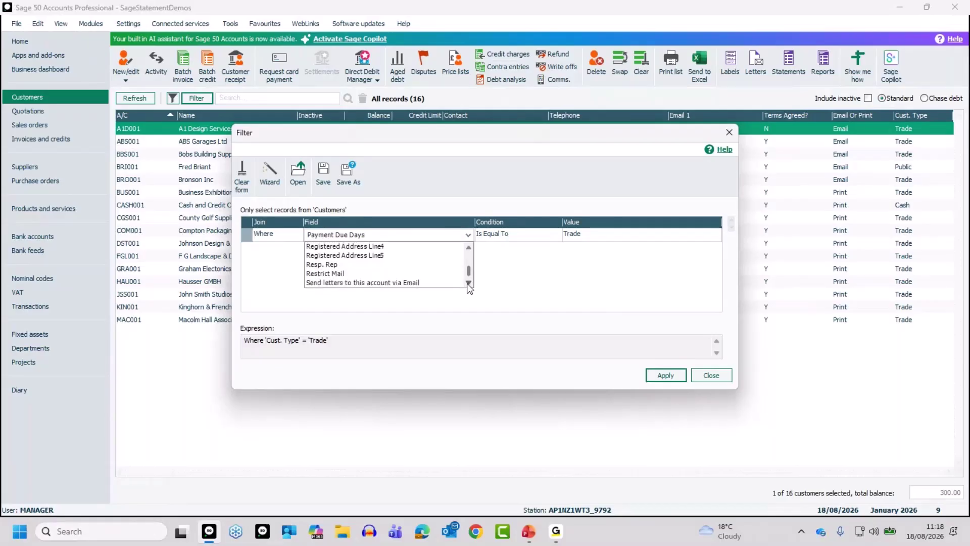
click(469, 284)
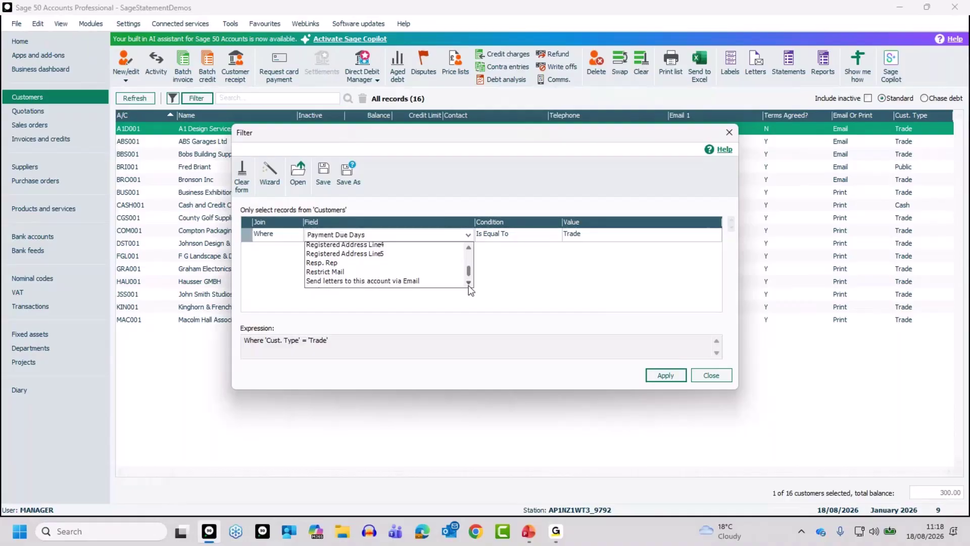
click(469, 284)
click(469, 284)
click(469, 283)
click(469, 283)
click(469, 284)
click(469, 284)
click(469, 283)
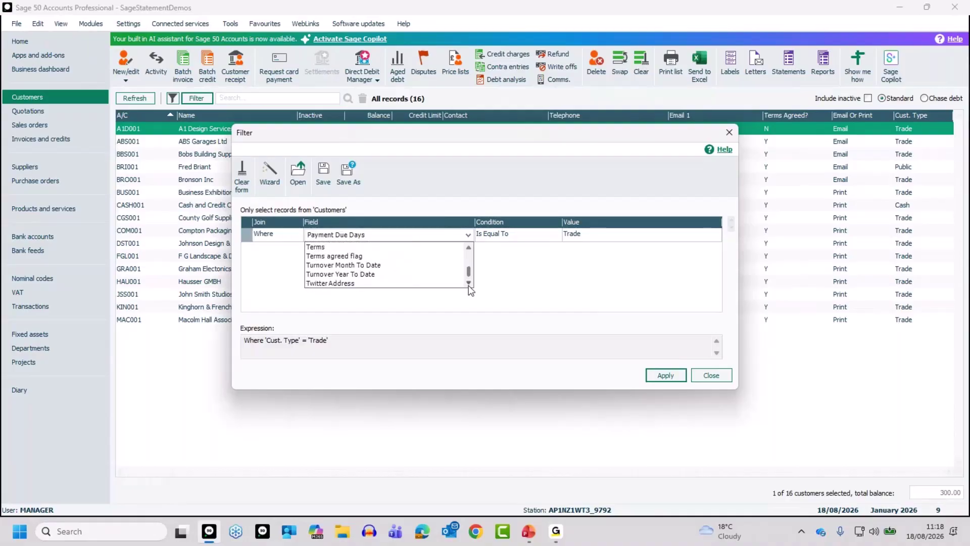
click(469, 284)
click(469, 284)
click(469, 284)
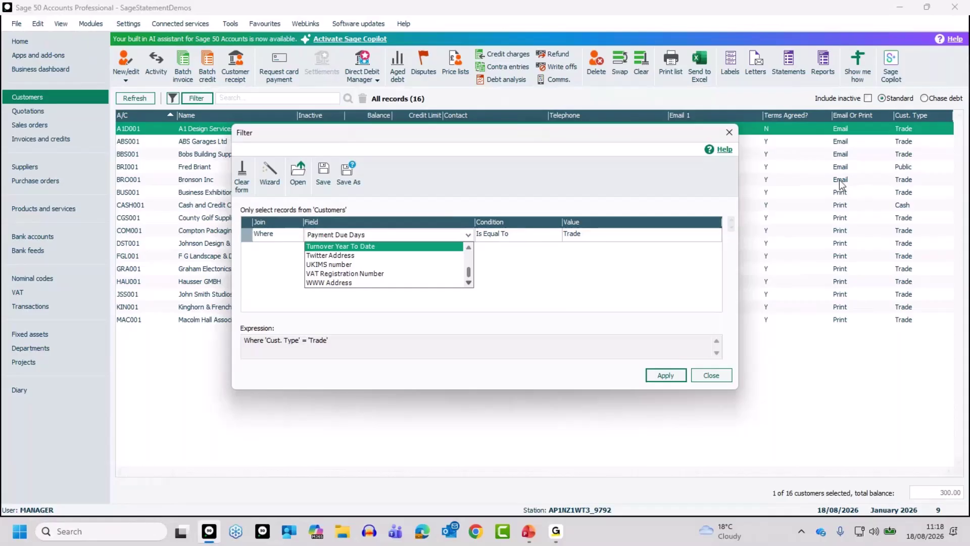
Recheck the beginning of the filter's field list, then close the filter and discard the modified expression
scroll(469, 277, up, 20)
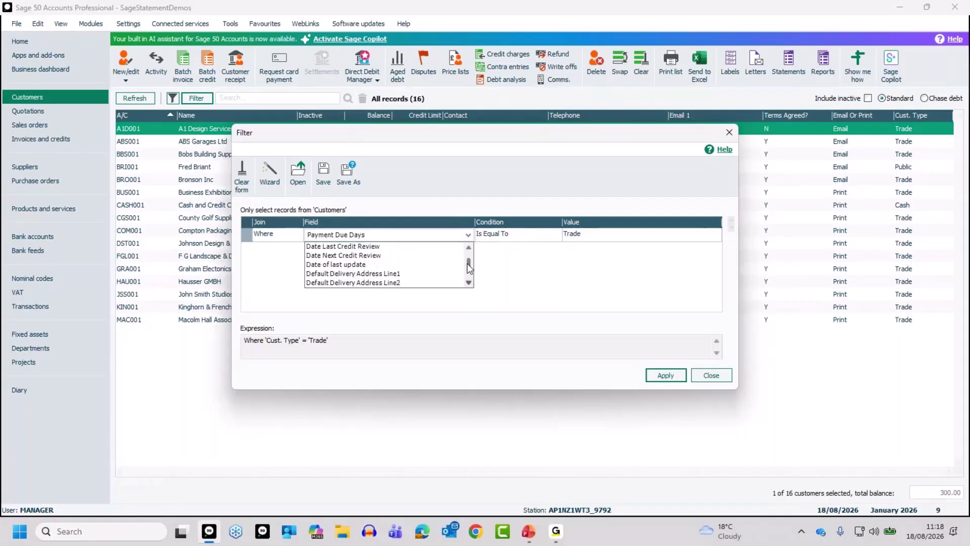
scroll(470, 282, down, 3)
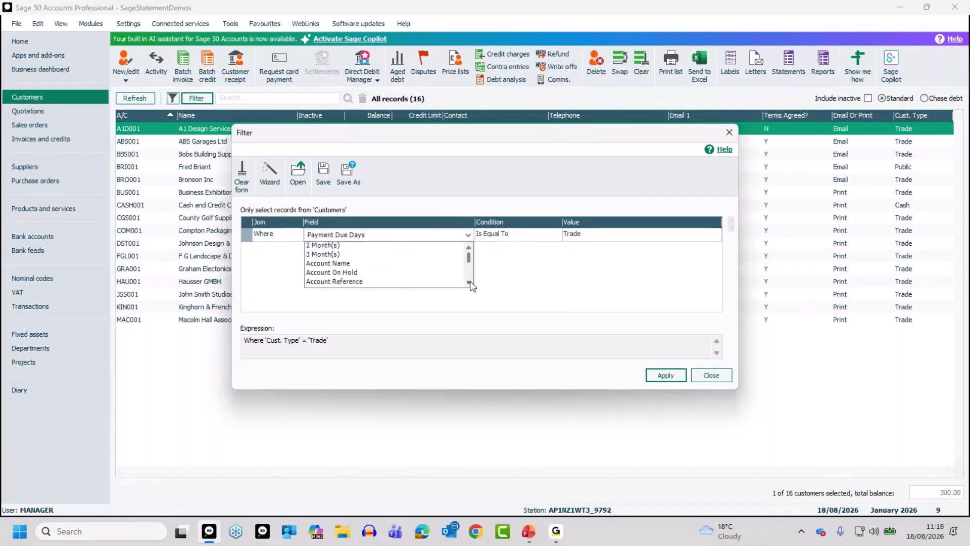
scroll(470, 281, down, 3)
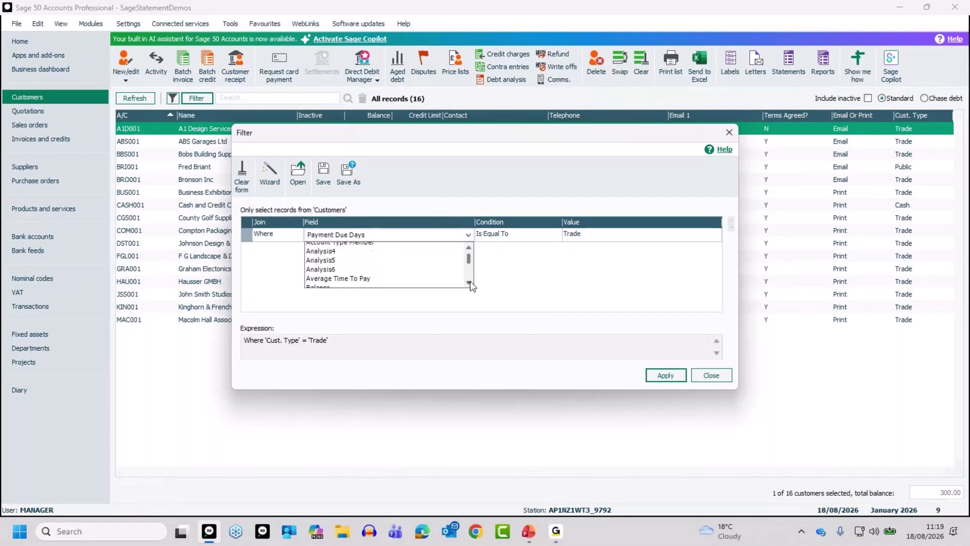
scroll(470, 281, down, 3)
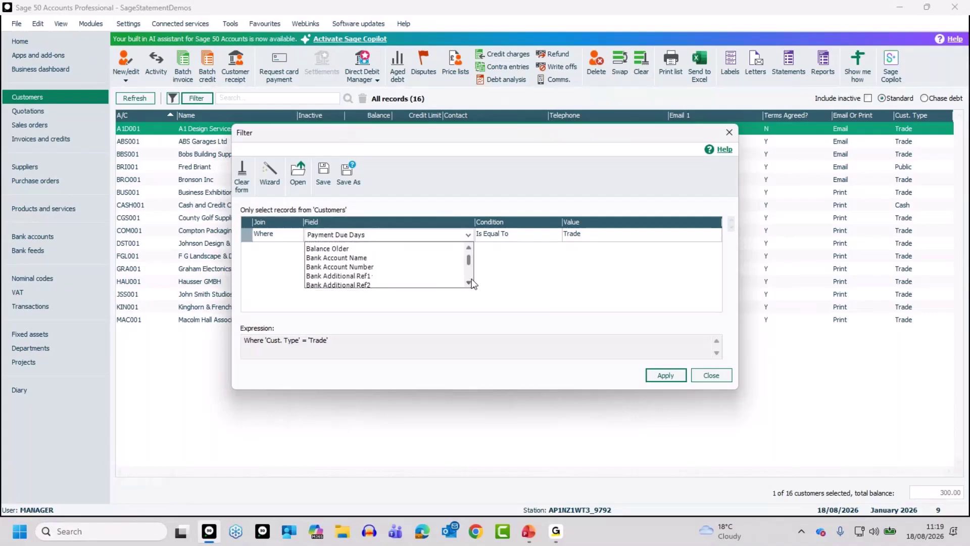
click(708, 374)
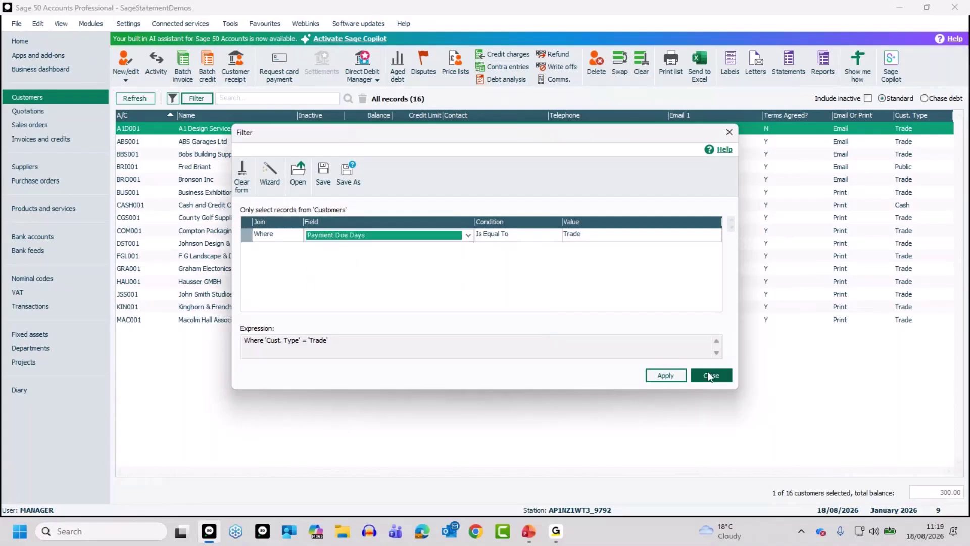
click(708, 375)
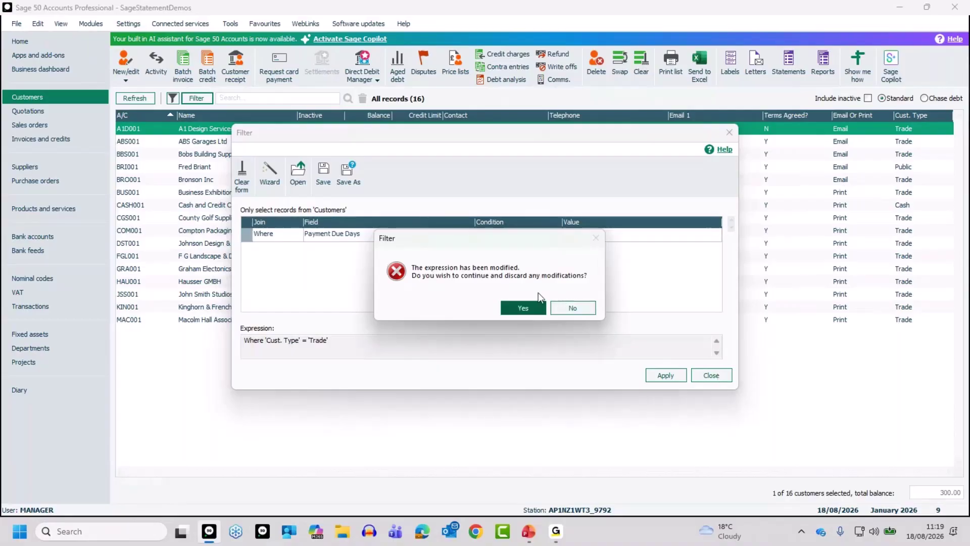
click(523, 308)
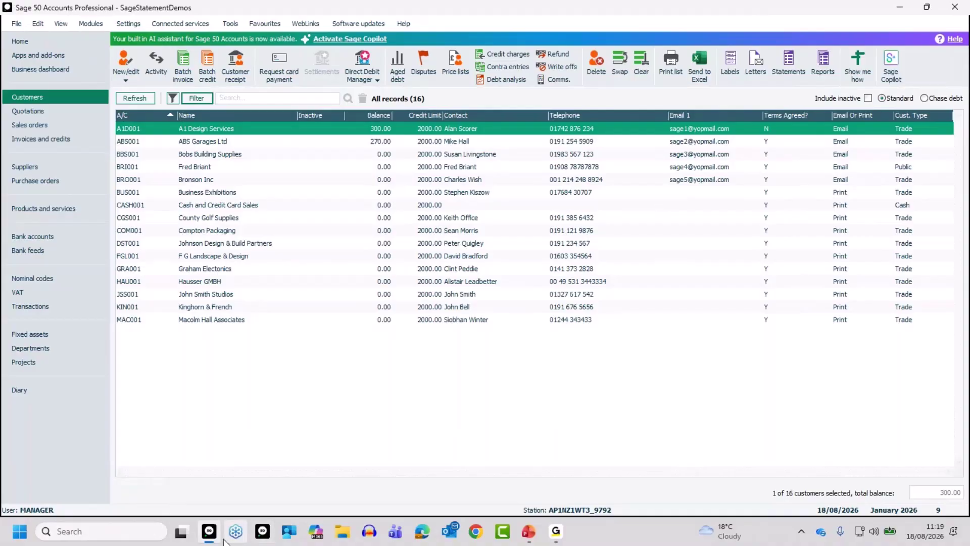
Deselect A1 Design Services in the customer list
mouse_move(225, 543)
click(250, 130)
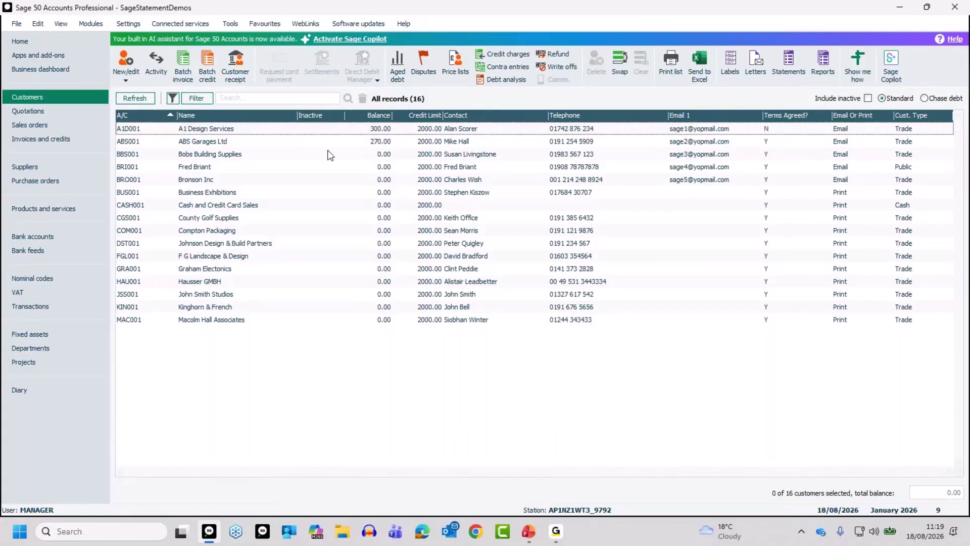
Open the customer statement layouts in a maximised window and list all available layouts
click(793, 59)
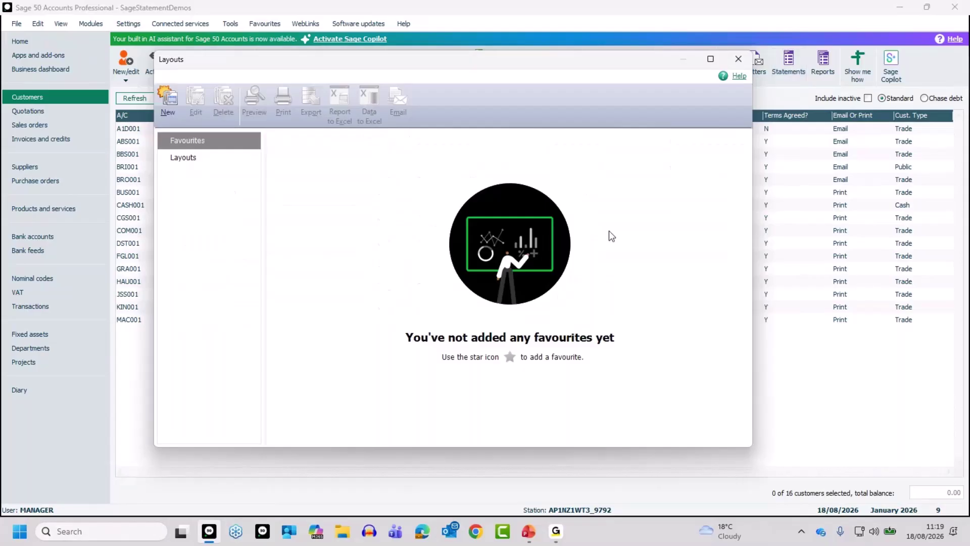
click(710, 60)
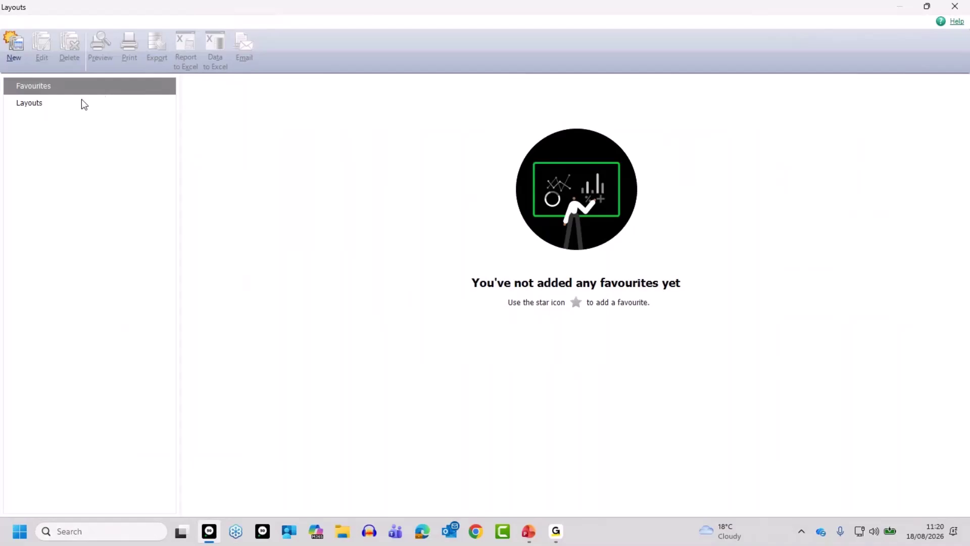
click(33, 103)
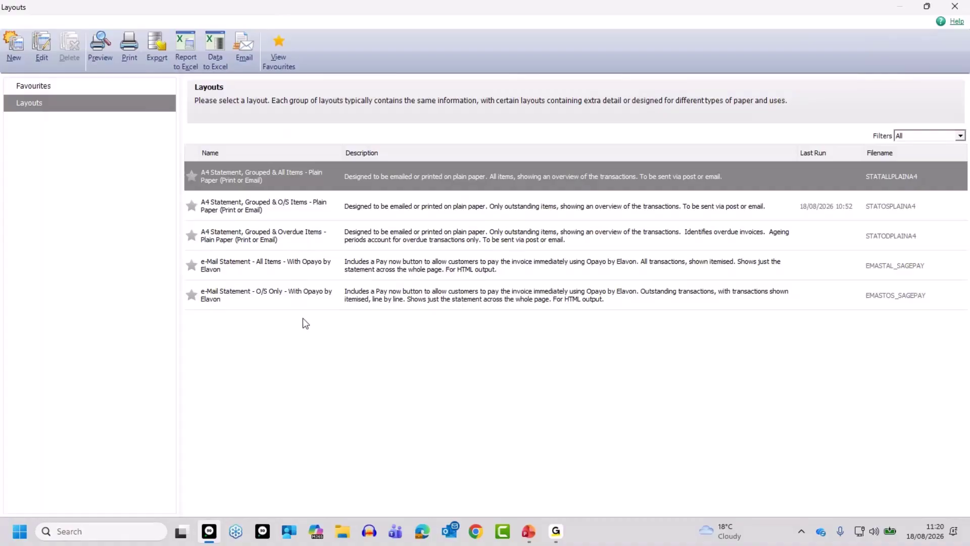
Try to preview the e-Mail Statement - All Items - With Opayo by Elavon layout and dismiss the Opayo notice
click(316, 271)
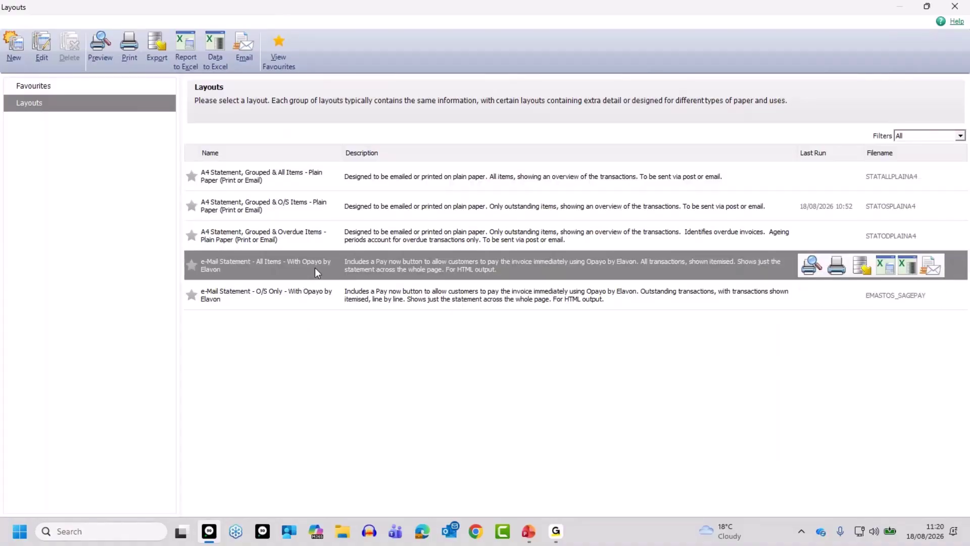
click(810, 266)
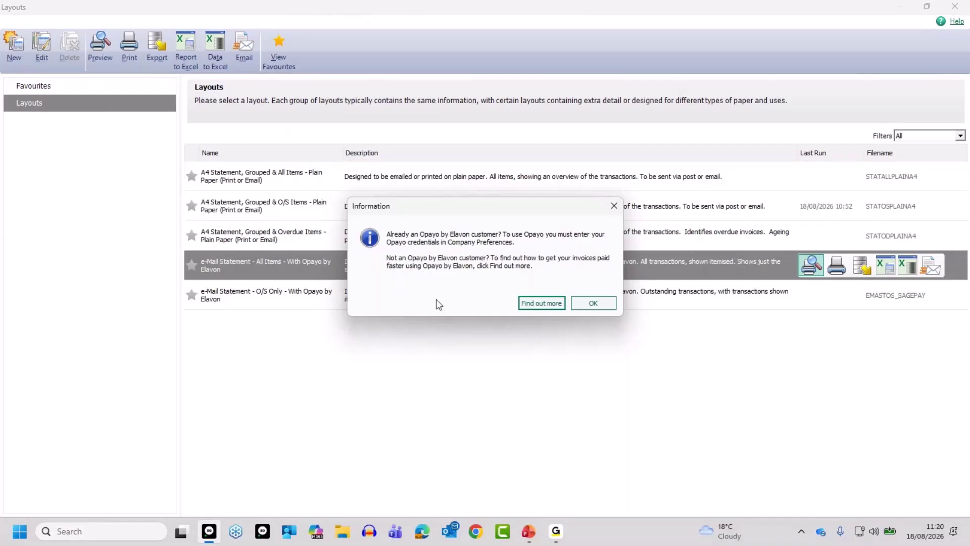
click(594, 303)
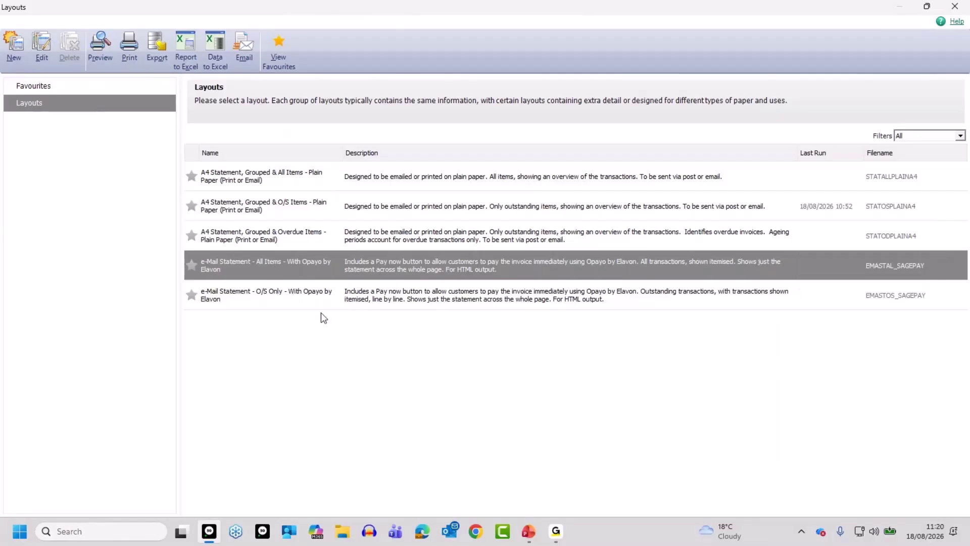
Preview the A4 Statement, Grouped & All Items layout for all customers, with last month's transaction dates 01/07/2026 to 31/07/2026
click(285, 182)
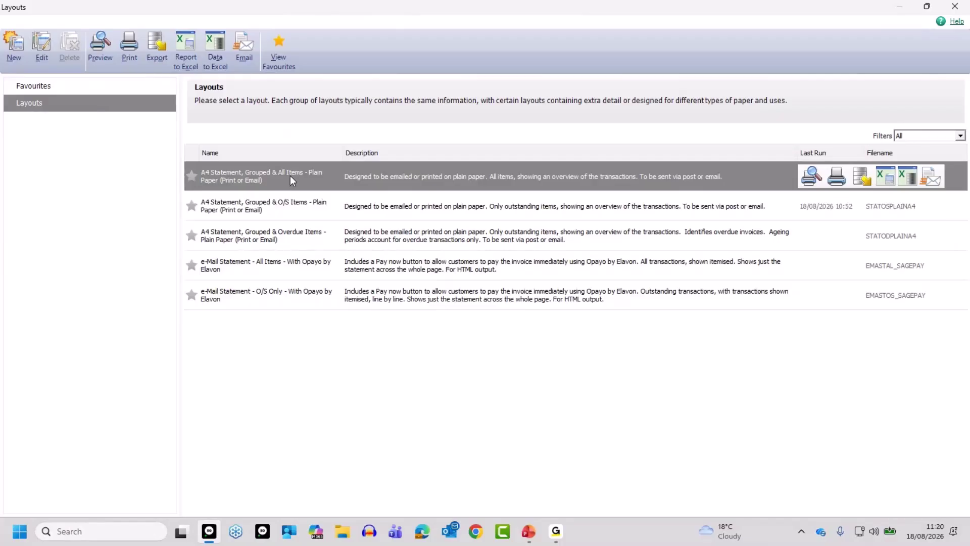
click(810, 181)
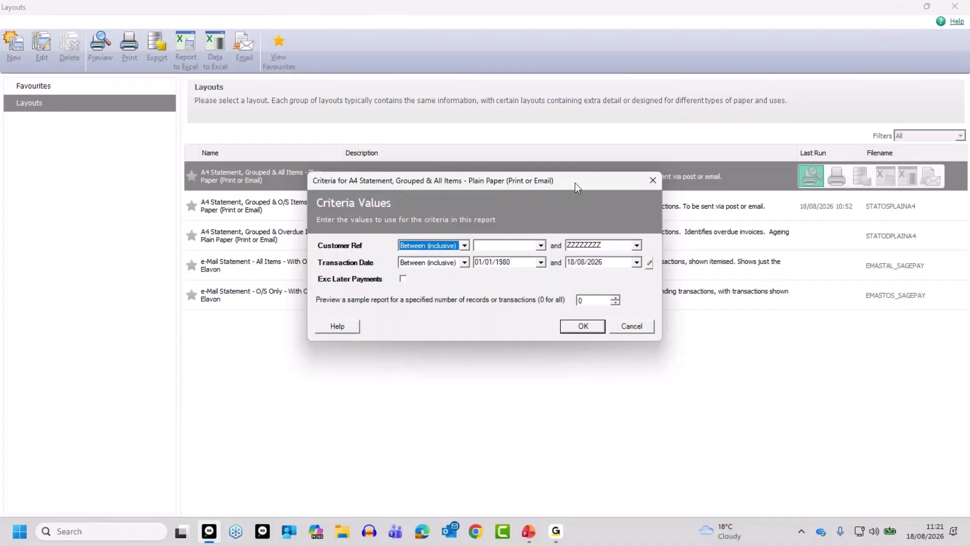
drag(575, 183, 587, 248)
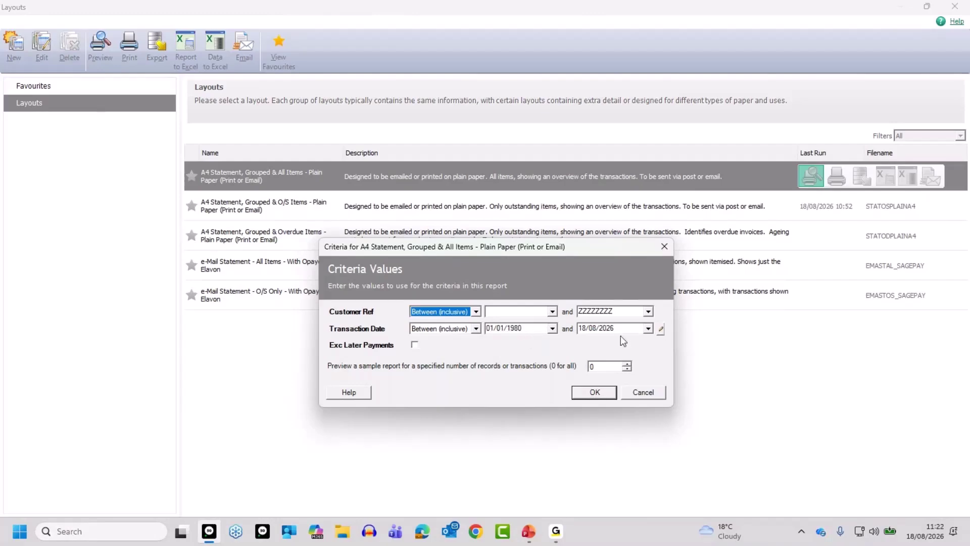
click(661, 329)
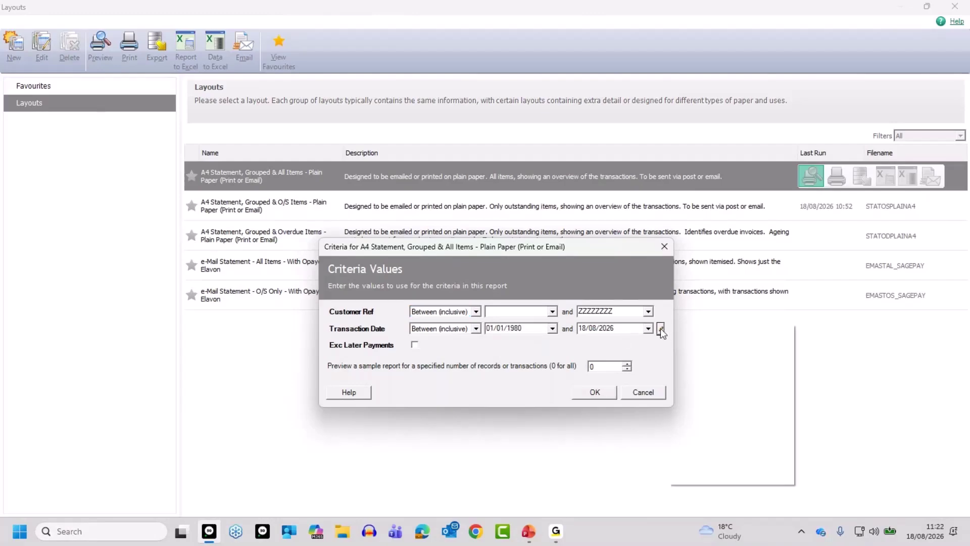
click(710, 425)
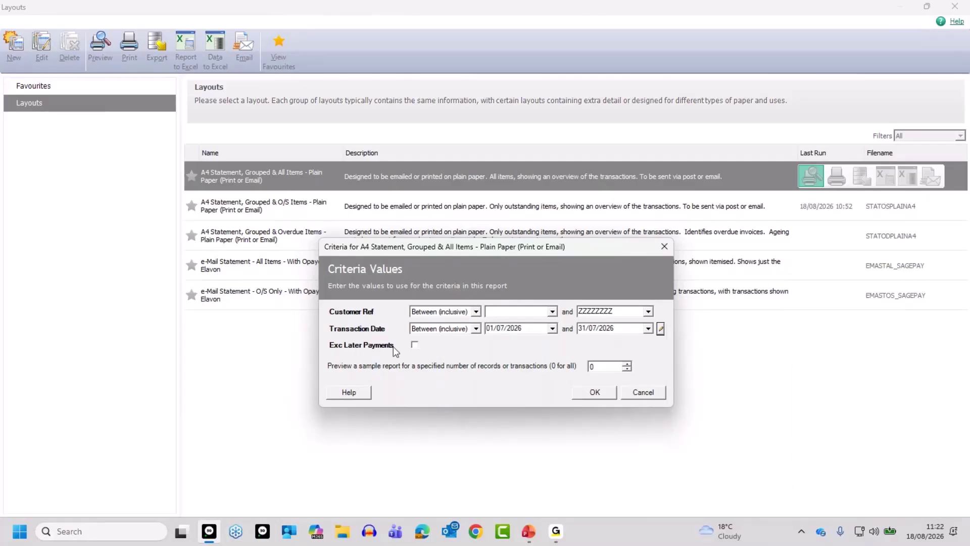
click(595, 394)
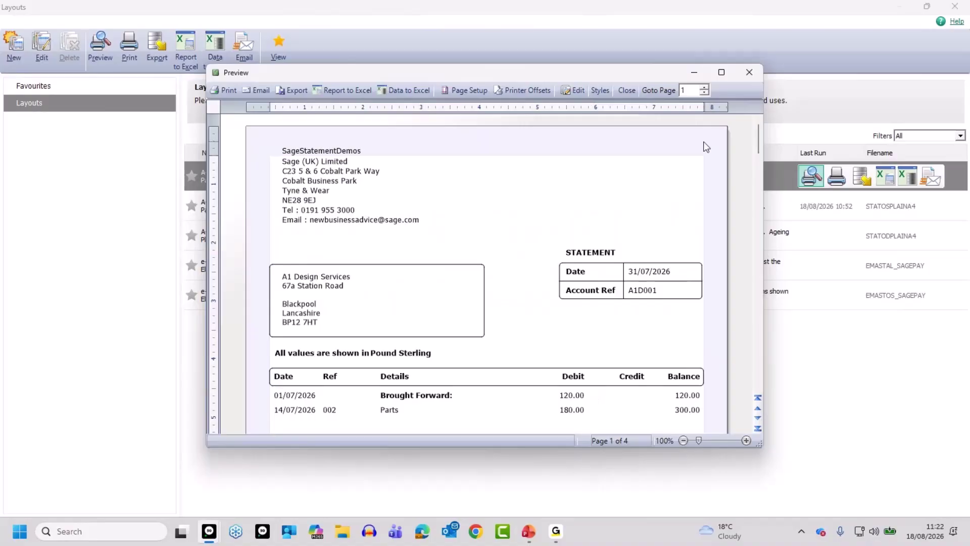
Examine each customer's all-items statement at full window size through page 4, then close the preview
click(722, 73)
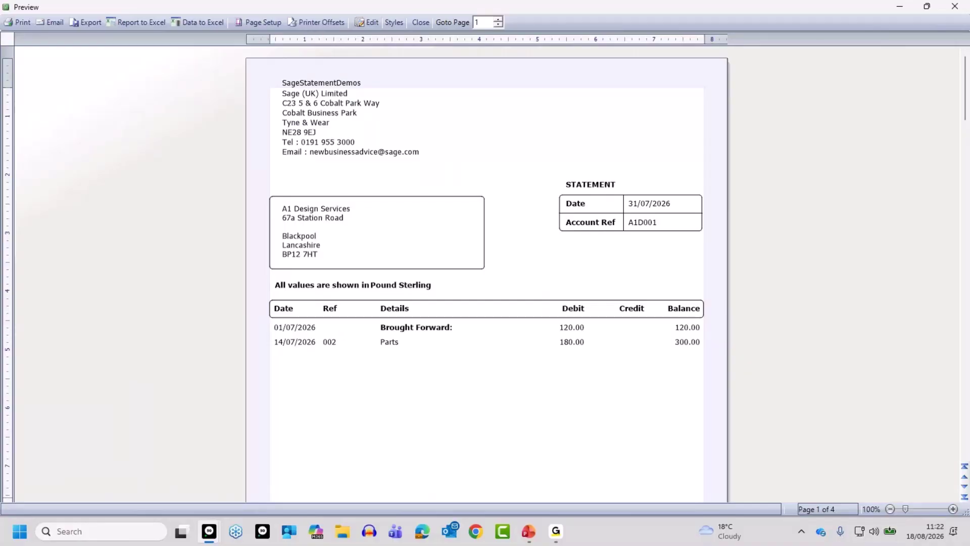
click(965, 488)
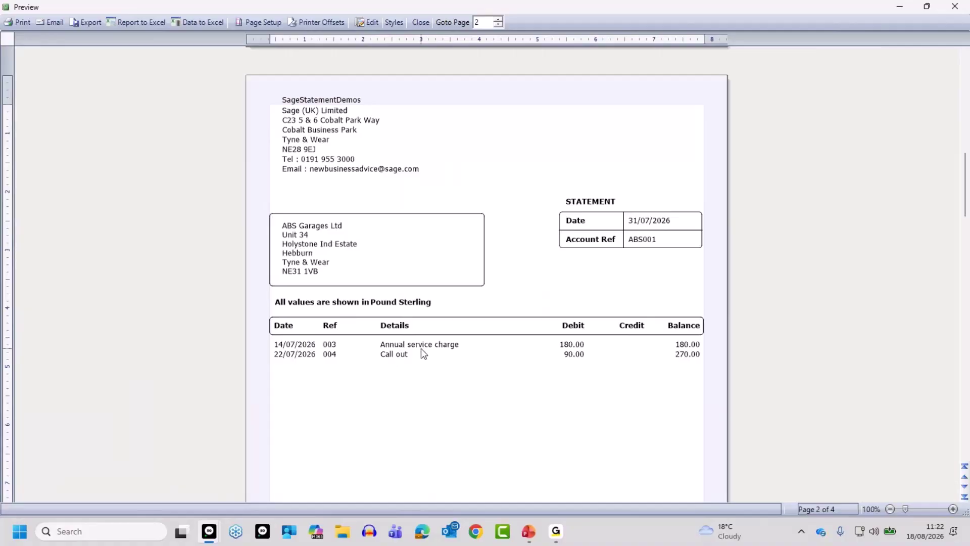
click(965, 487)
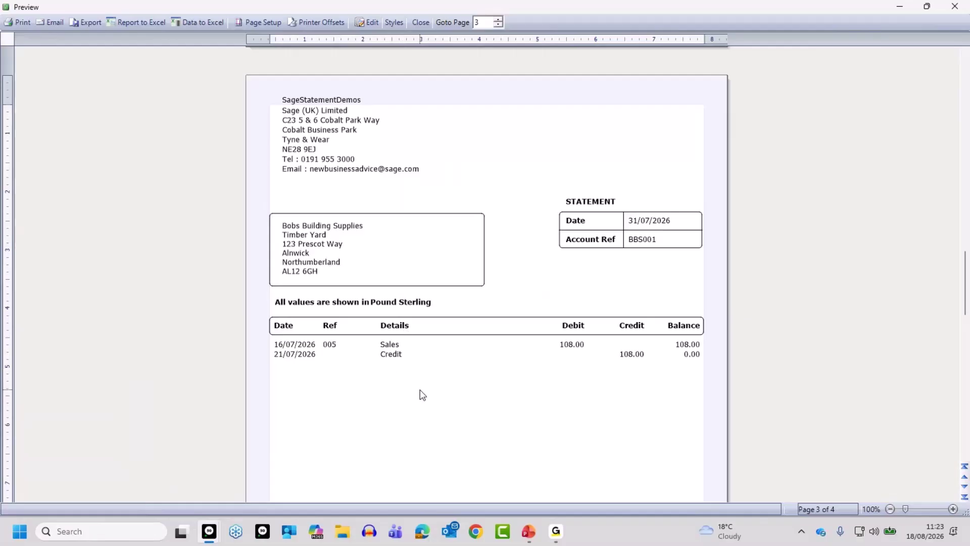
click(965, 488)
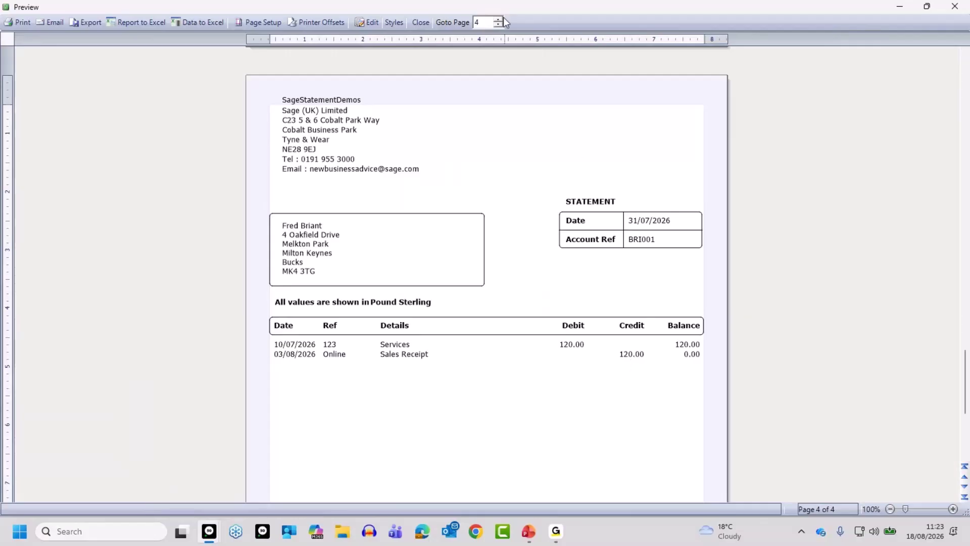
click(421, 23)
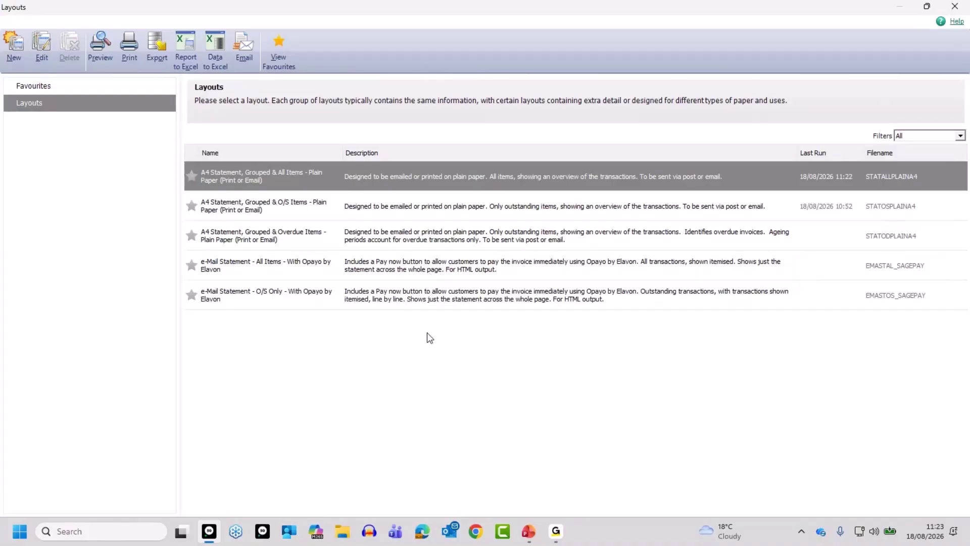
Preview the A4 Statement, Grouped & O/S Items layout for all customers, with last month's transaction dates 01/07/2026 to 31/07/2026
click(267, 208)
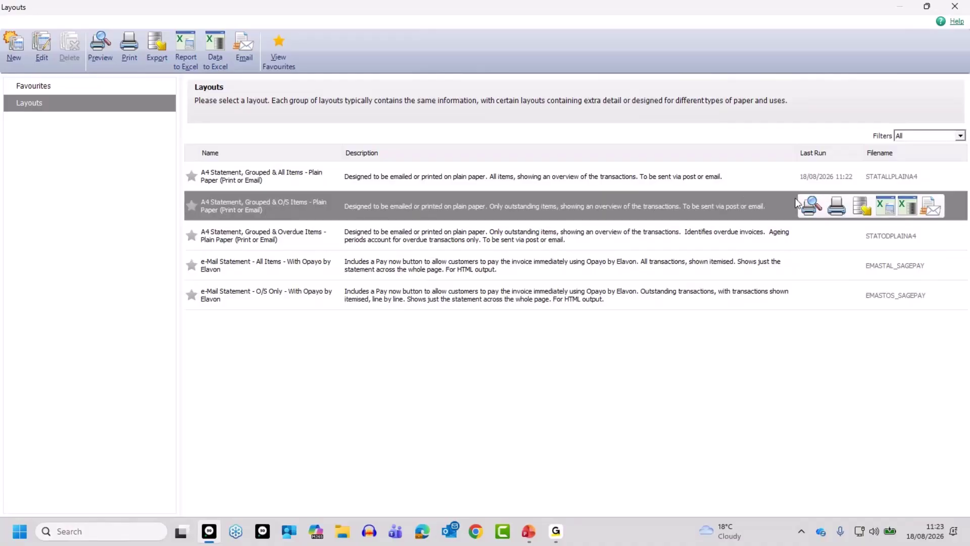
click(812, 206)
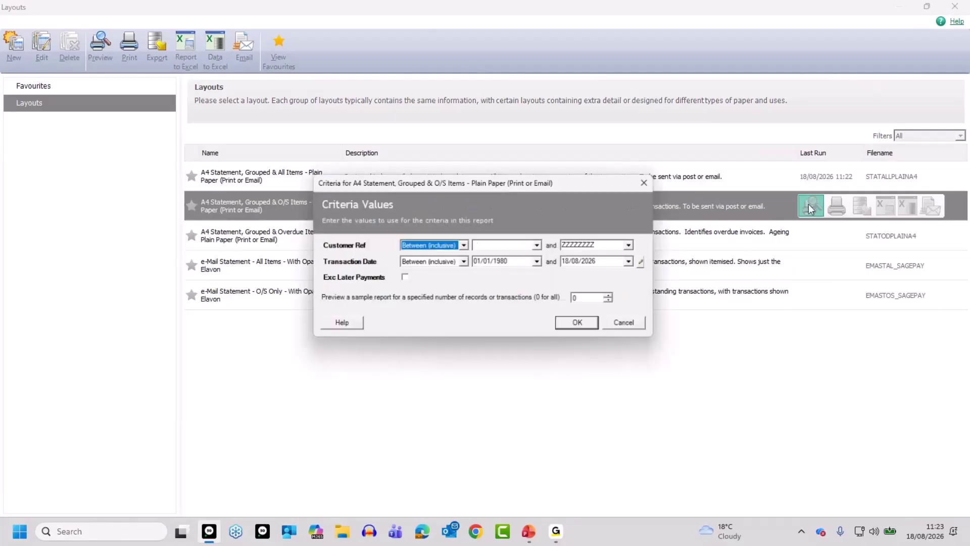
click(650, 263)
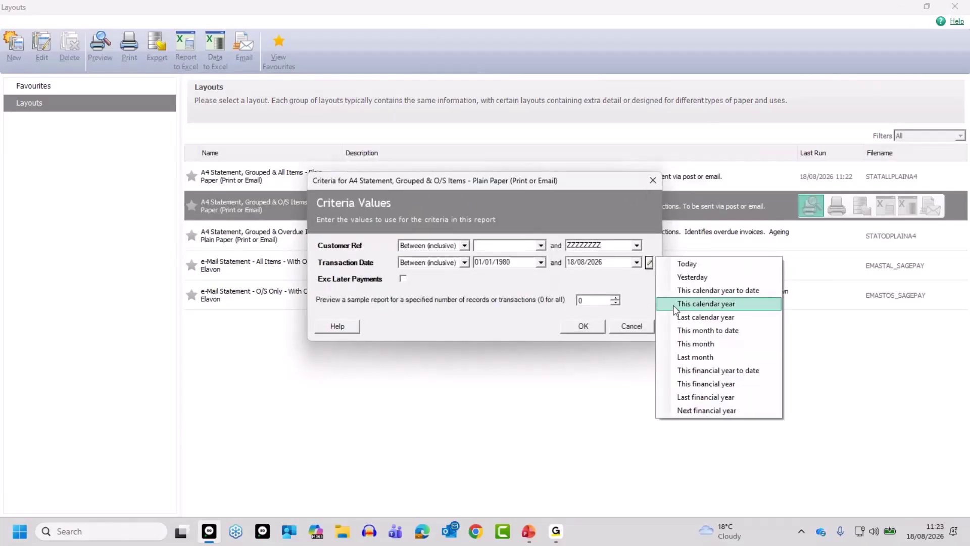
click(700, 358)
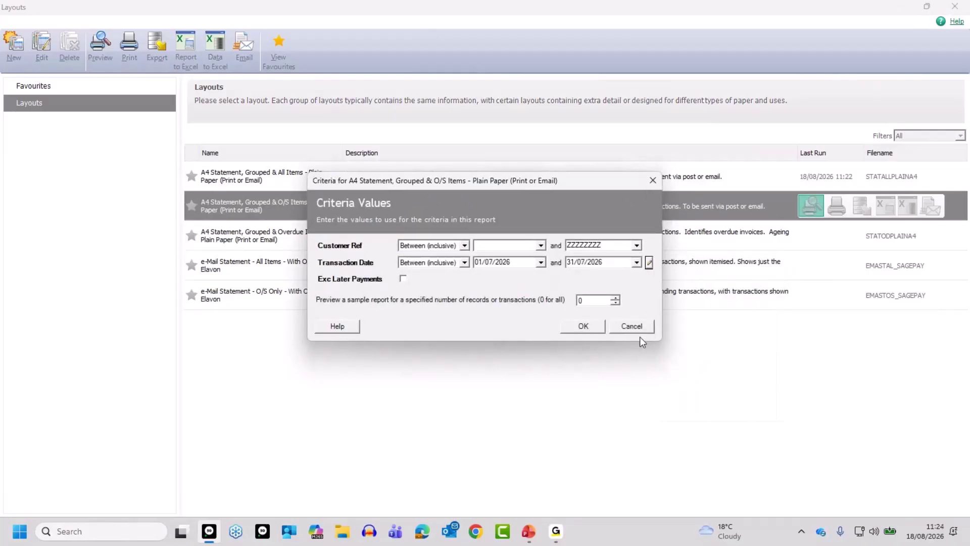
click(584, 326)
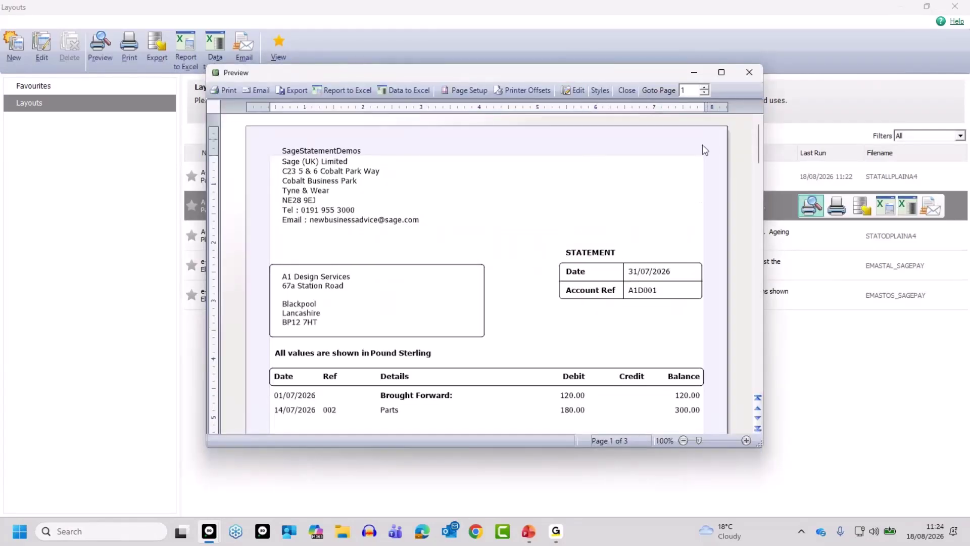
Examine each outstanding-items statement at full window size through page 3, then close the preview and the statement layouts
click(724, 75)
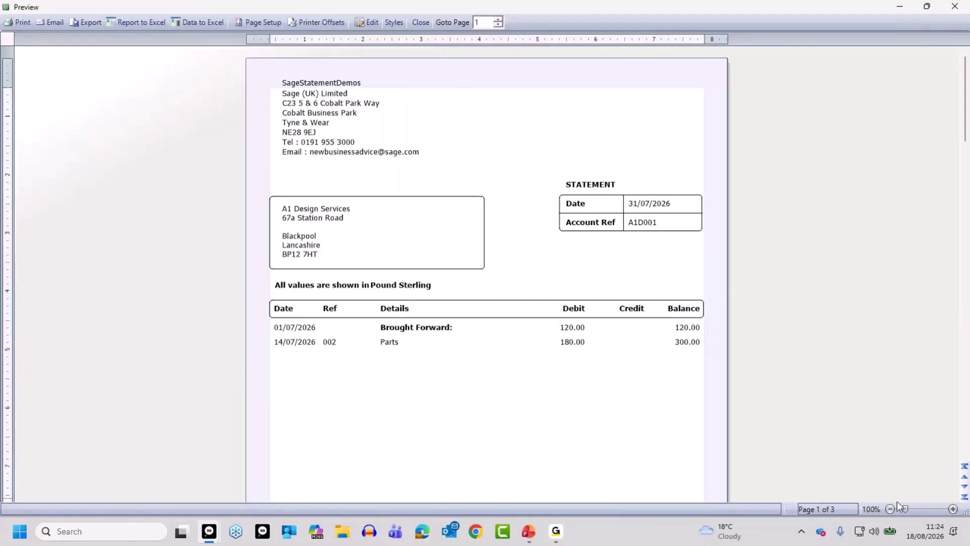
click(964, 486)
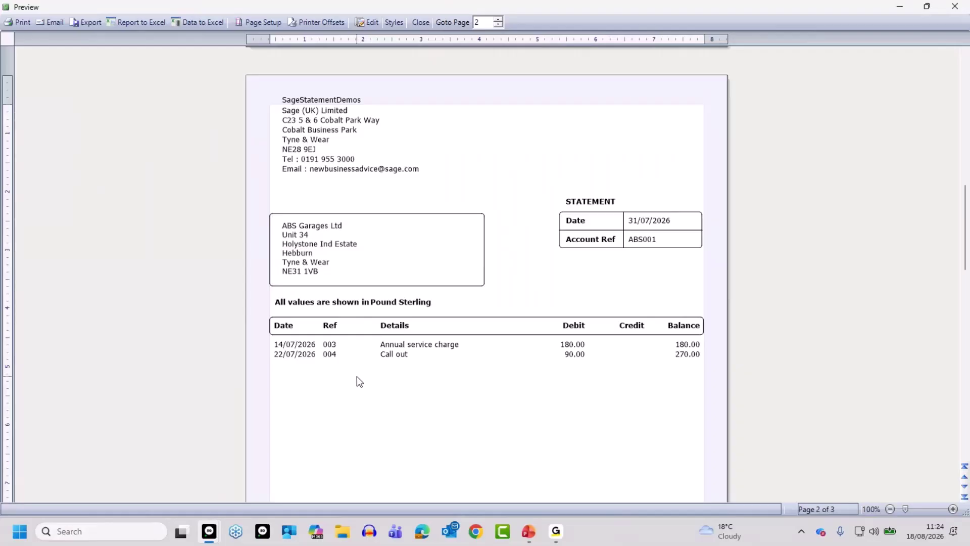
click(965, 487)
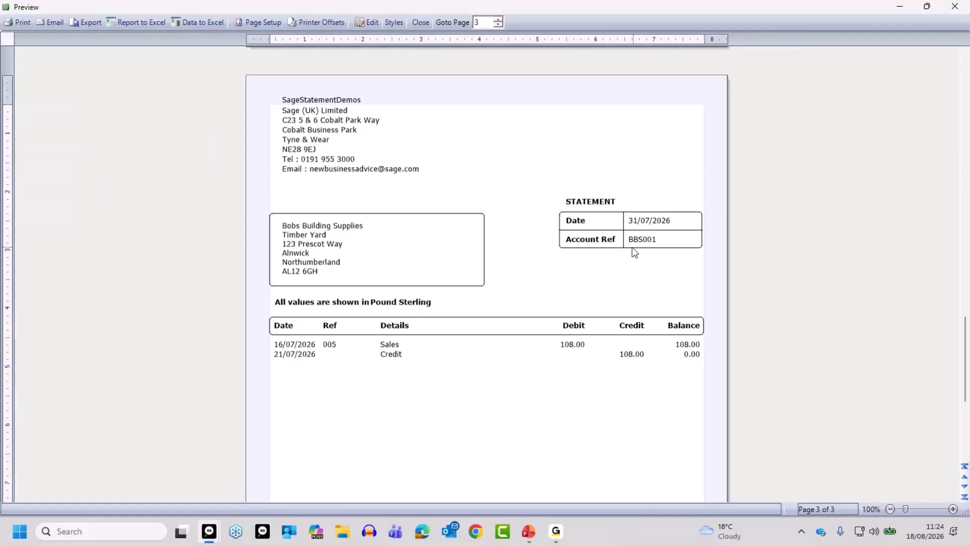
click(420, 22)
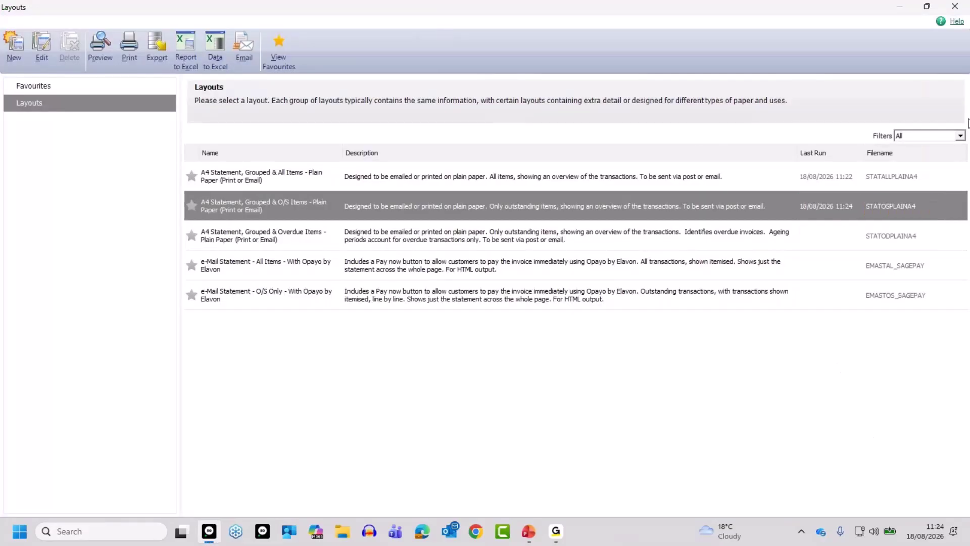
click(963, 10)
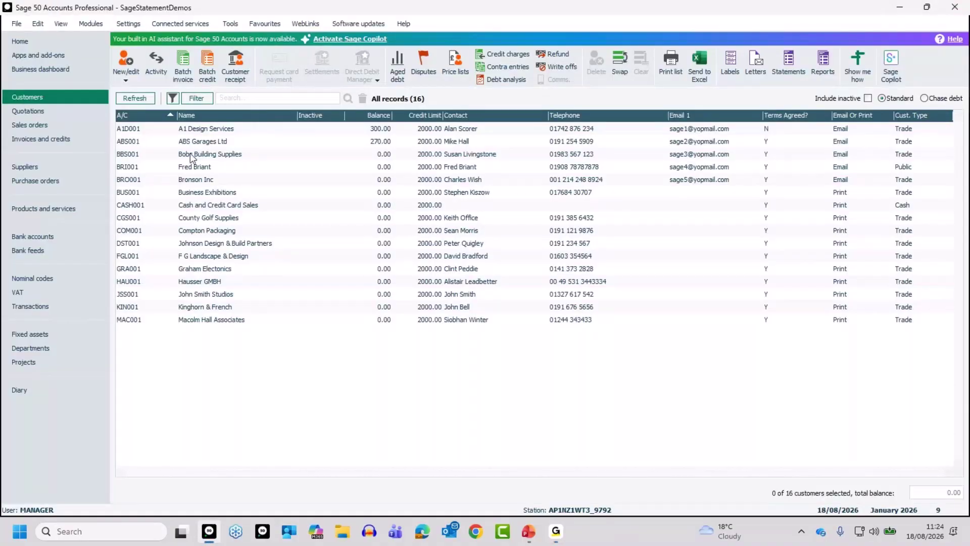
Review the account activity of Bobs Building Supplies for its sales invoice and credit, then close it
click(185, 153)
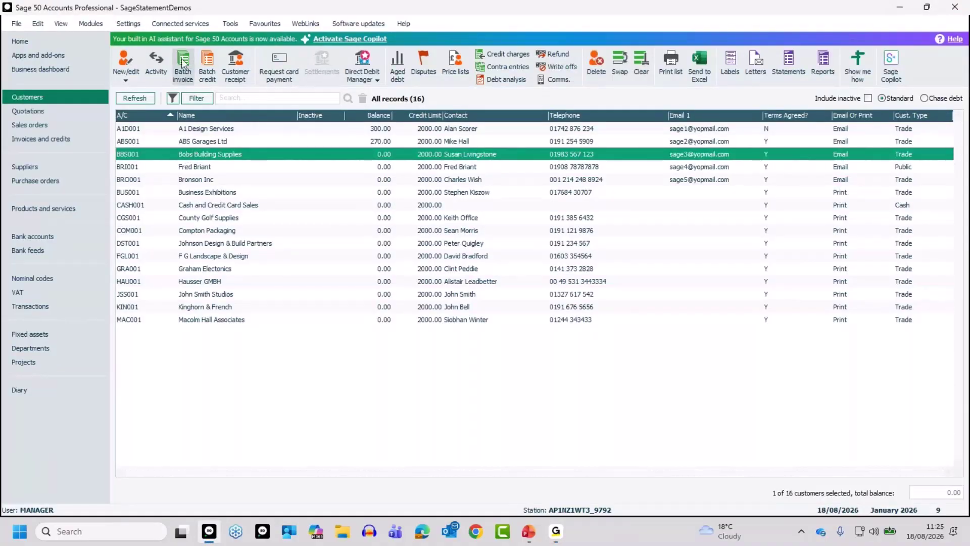
click(159, 65)
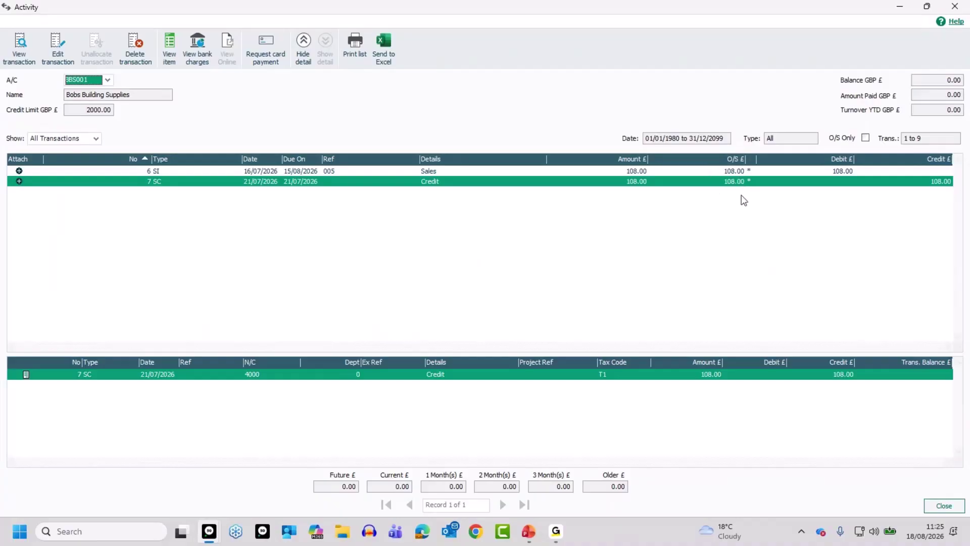
click(945, 506)
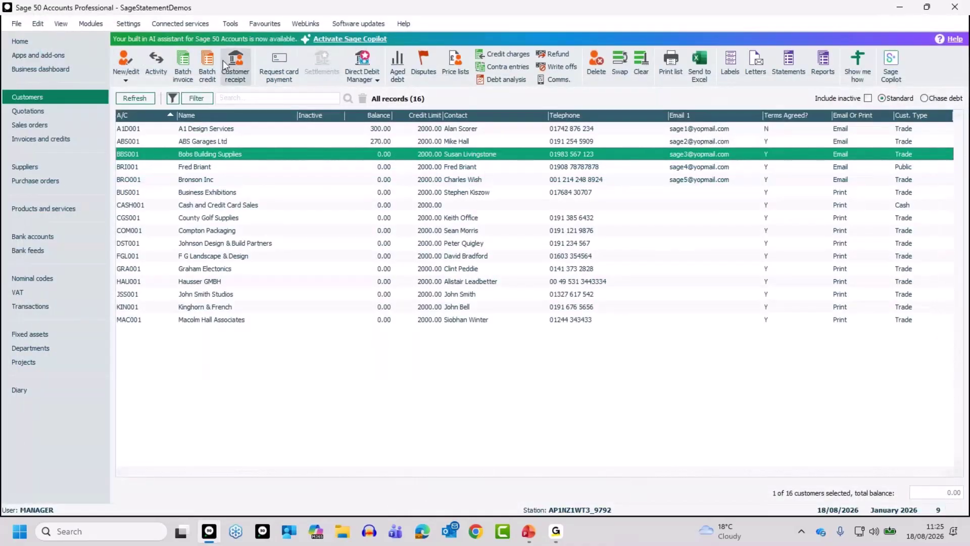
Allocate the 108.00 credit of Bobs Building Supplies against its sales invoice with a zero-value customer receipt, then save and close the receipt
click(235, 61)
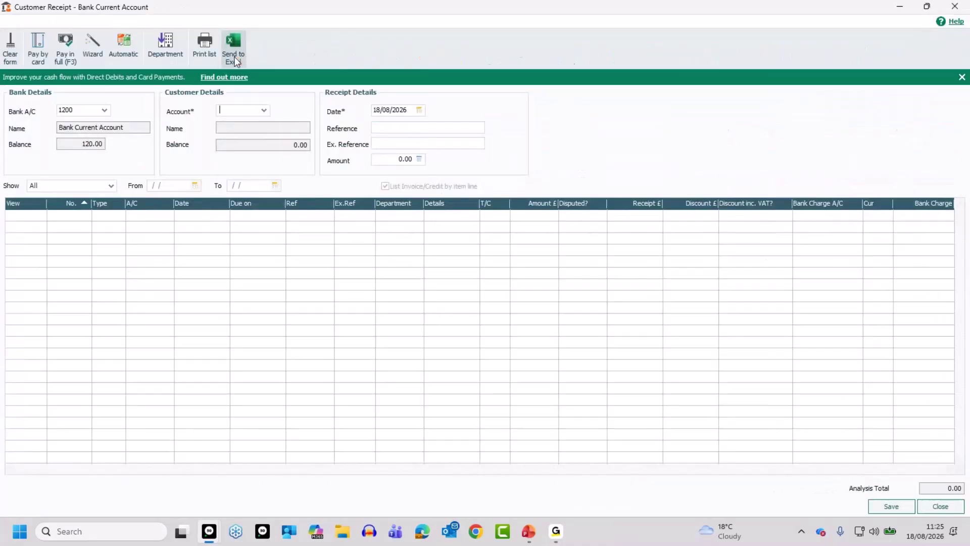
click(264, 111)
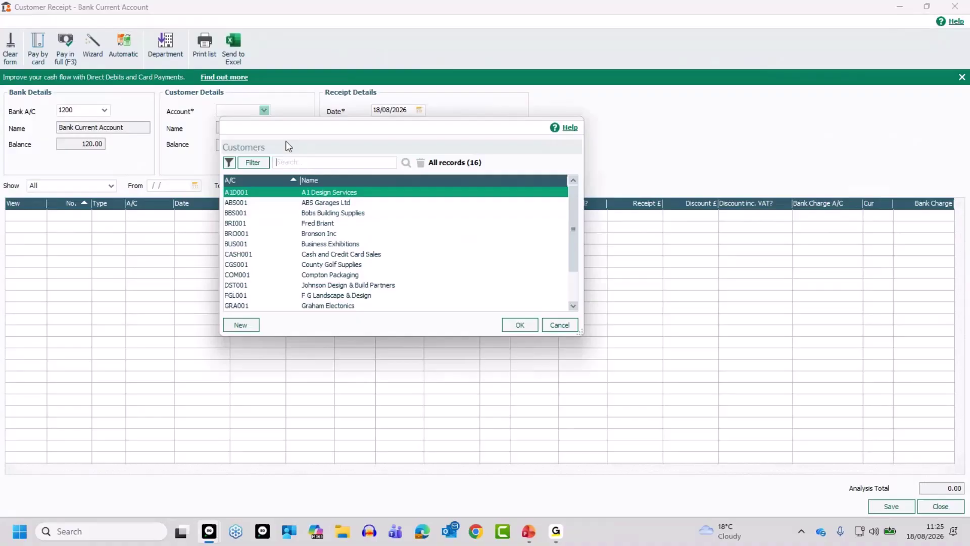
double_click(308, 214)
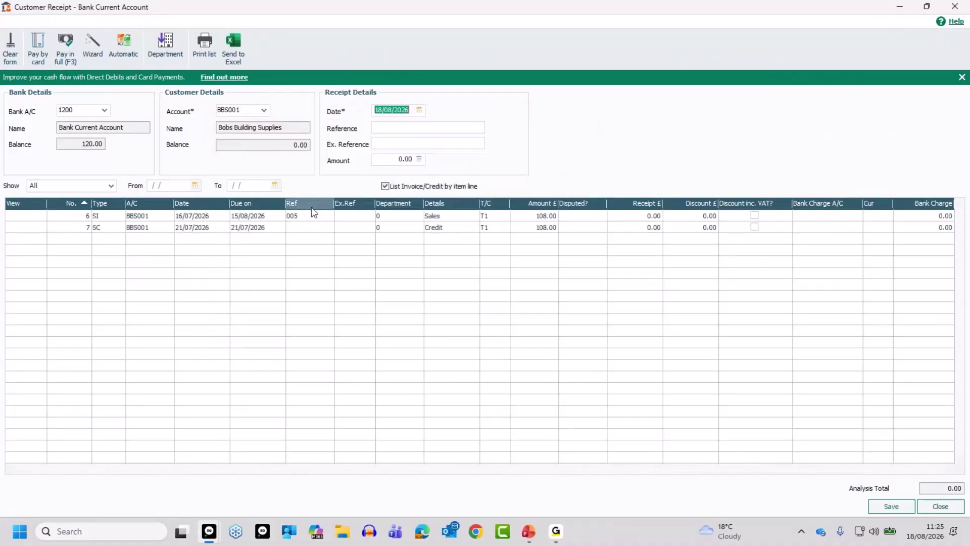
click(629, 217)
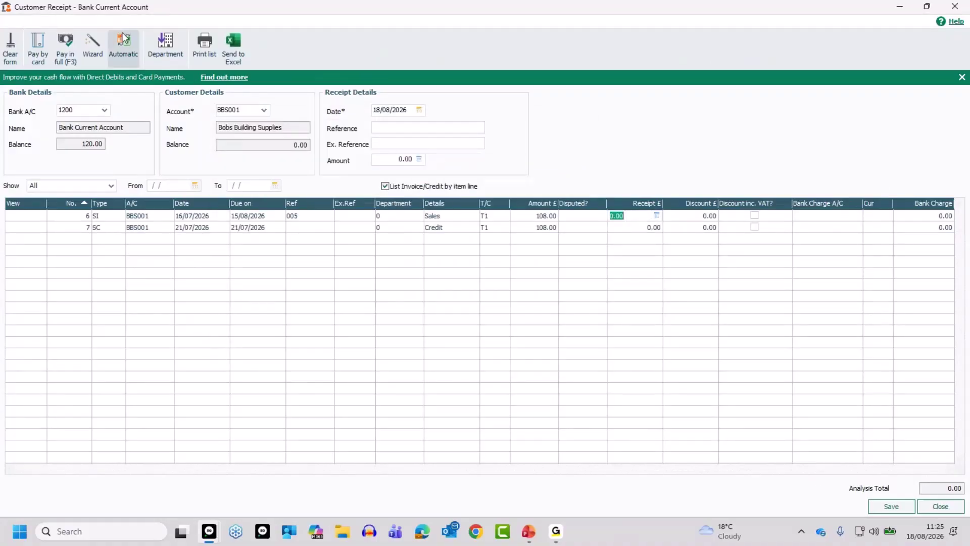
click(67, 44)
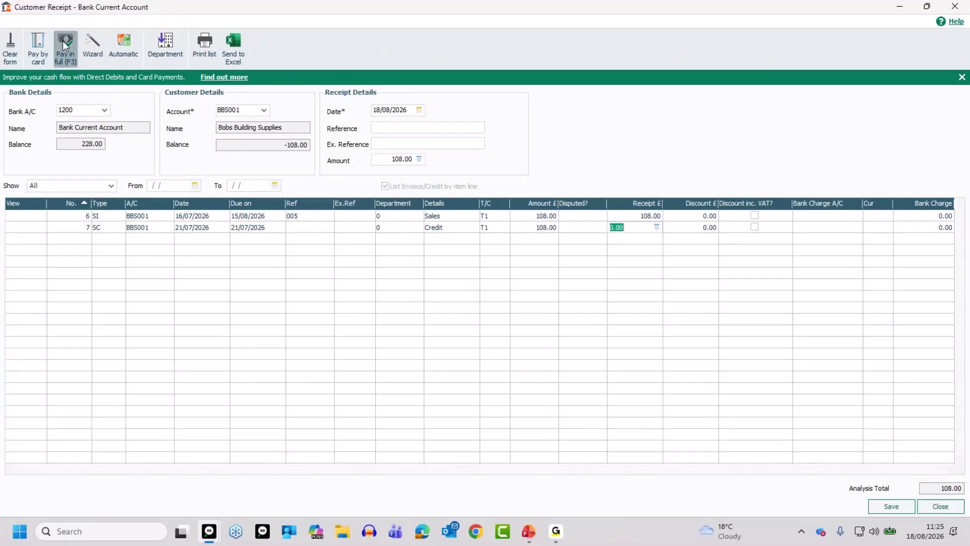
click(63, 41)
click(898, 511)
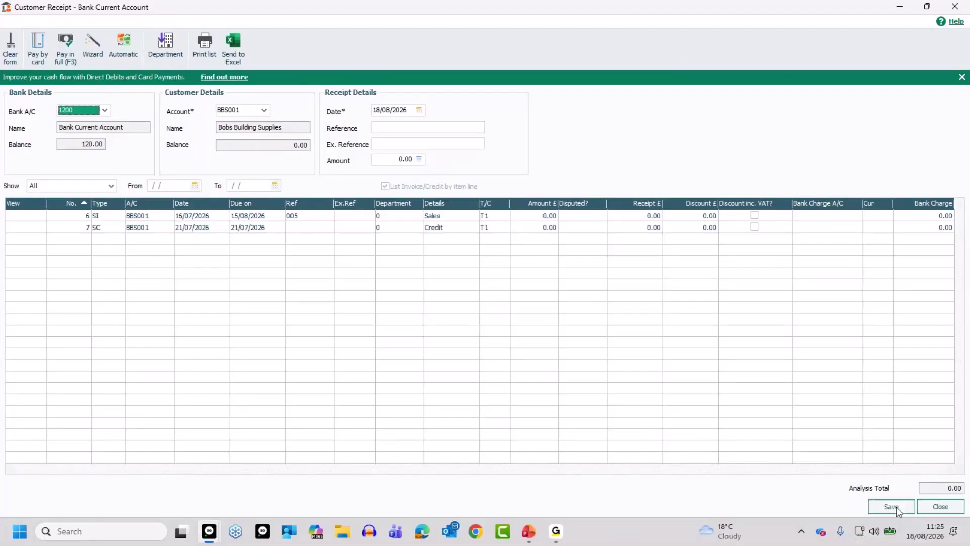
click(944, 508)
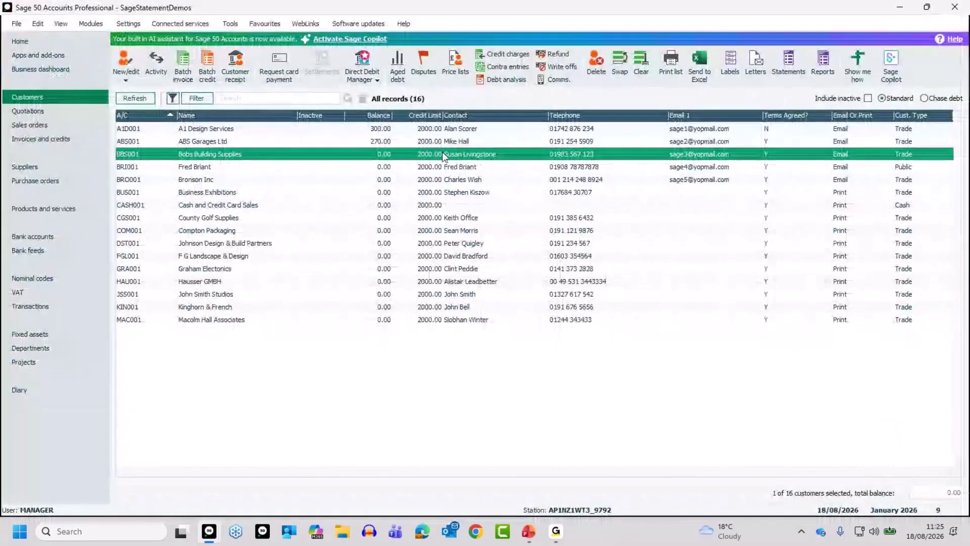
Clear the customer selection and preview the A4 Statement, Grouped & O/S Items layout for all customers, dated last month, 01/07/2026 to 31/07/2026
click(442, 152)
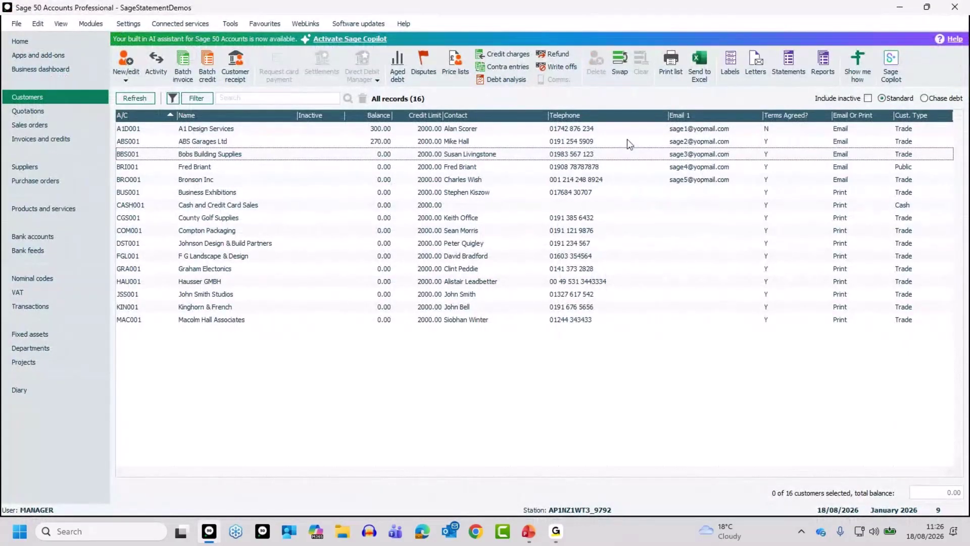
click(789, 60)
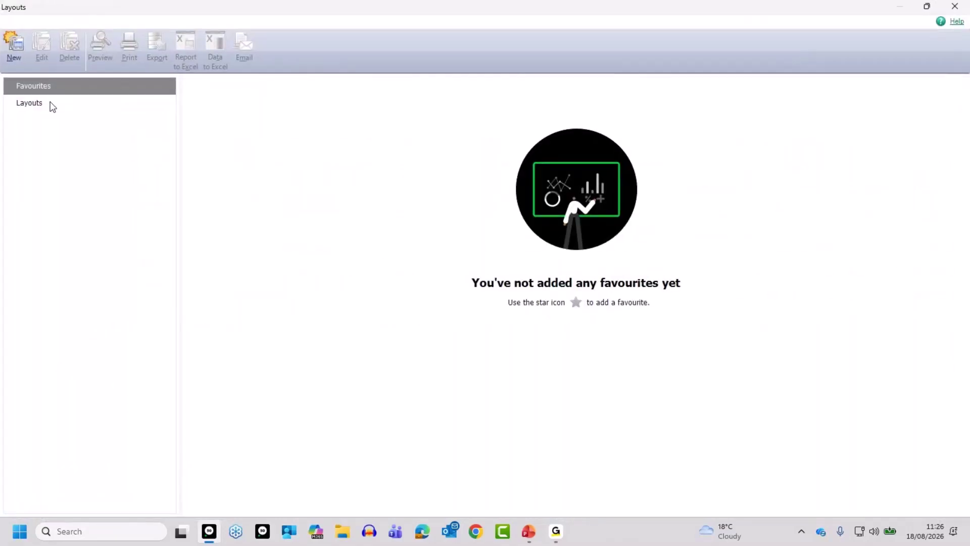
click(52, 105)
click(245, 210)
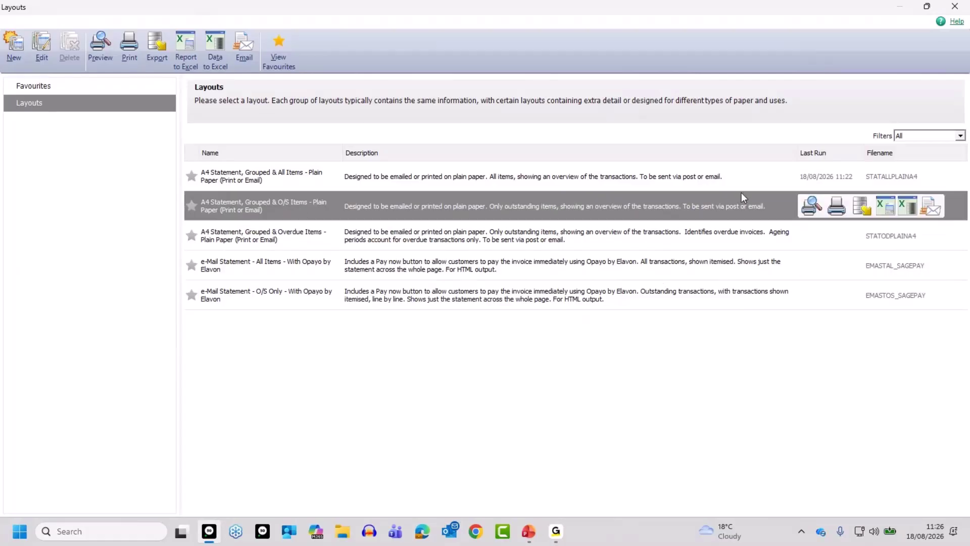
click(810, 206)
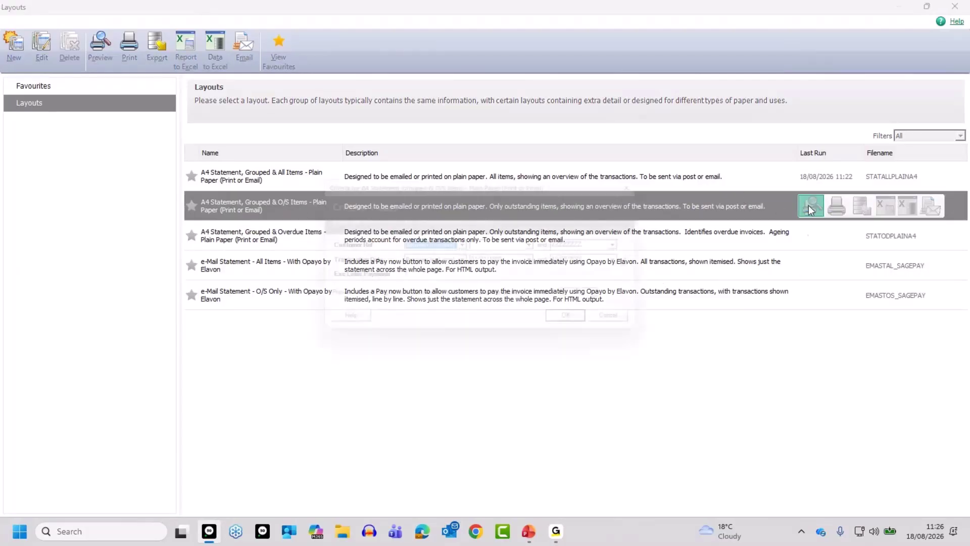
click(649, 263)
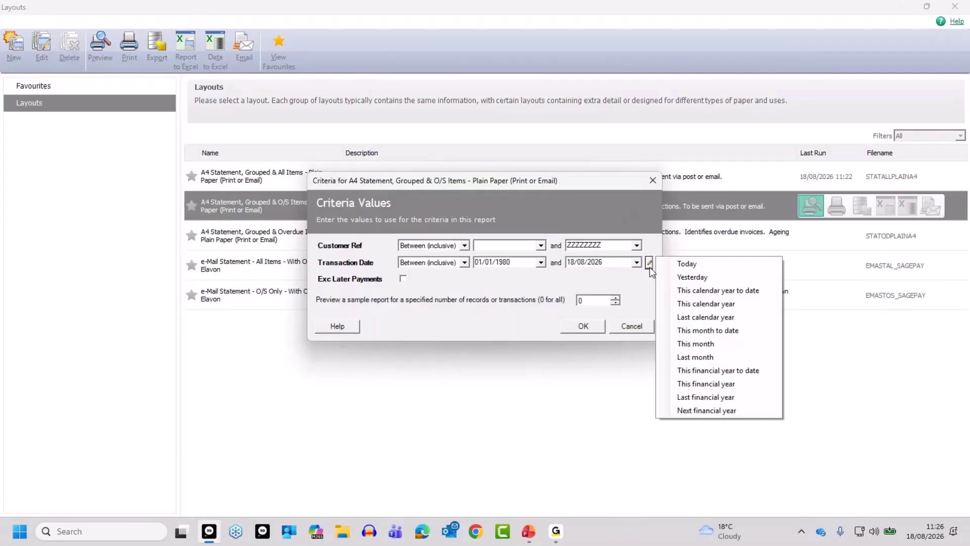
click(689, 358)
click(587, 327)
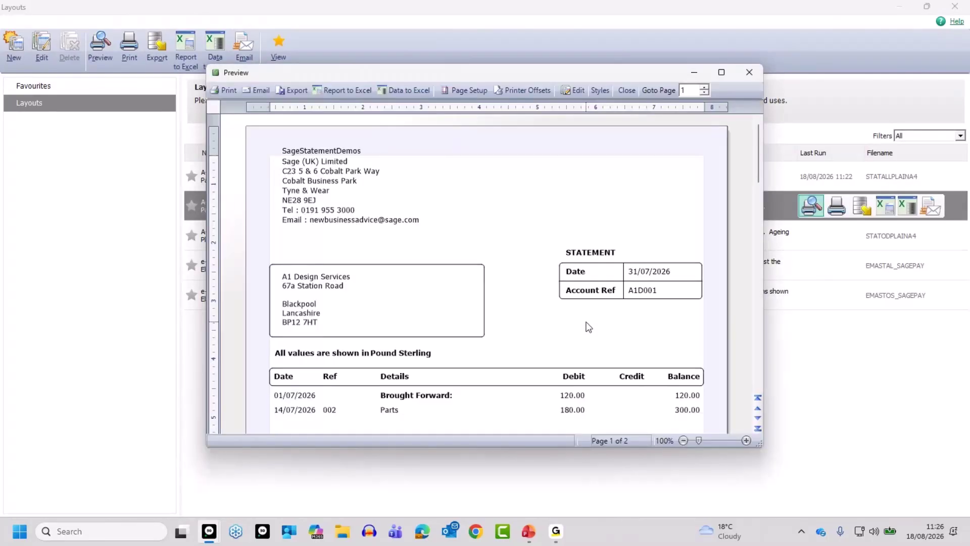
Examine the outstanding-items statements at full window size through page 2, then close the preview and the statement layouts
click(721, 72)
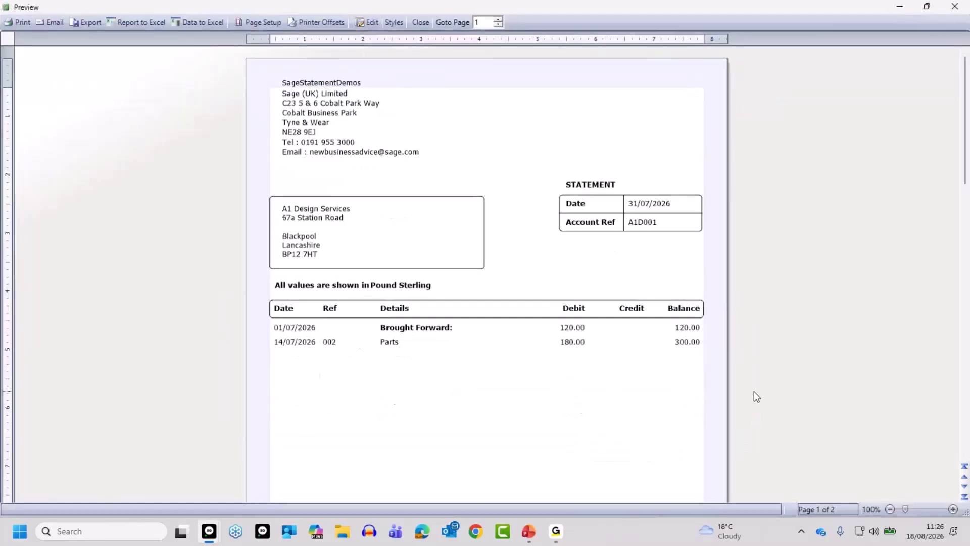
click(964, 492)
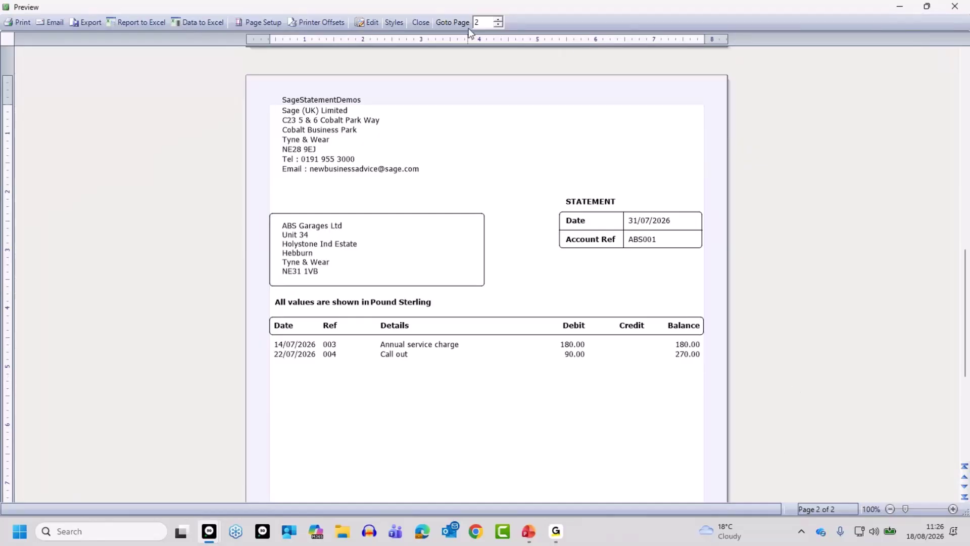
click(421, 21)
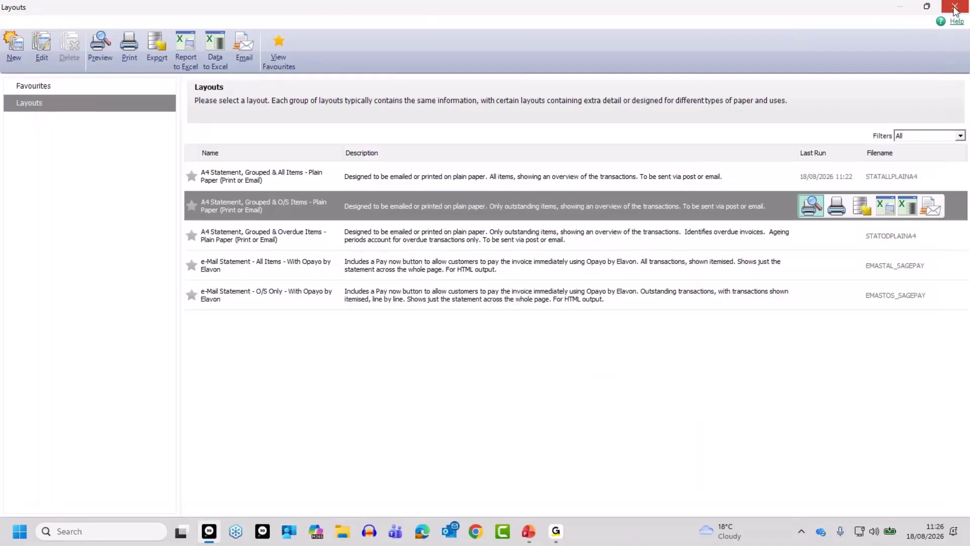
click(954, 7)
Check the combined balance of A1 Design Services and ABS Garages Ltd, then clear the selection
drag(379, 128, 379, 141)
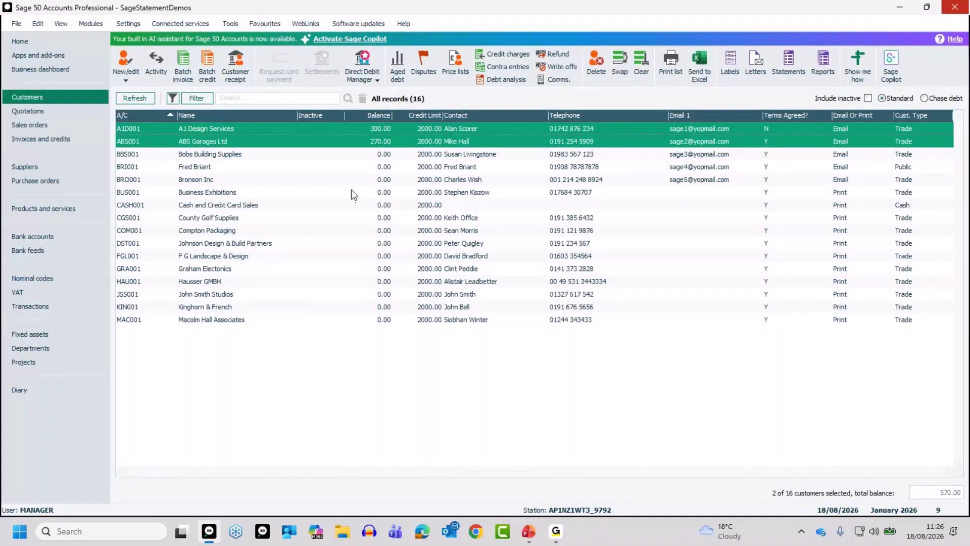
click(366, 143)
click(369, 128)
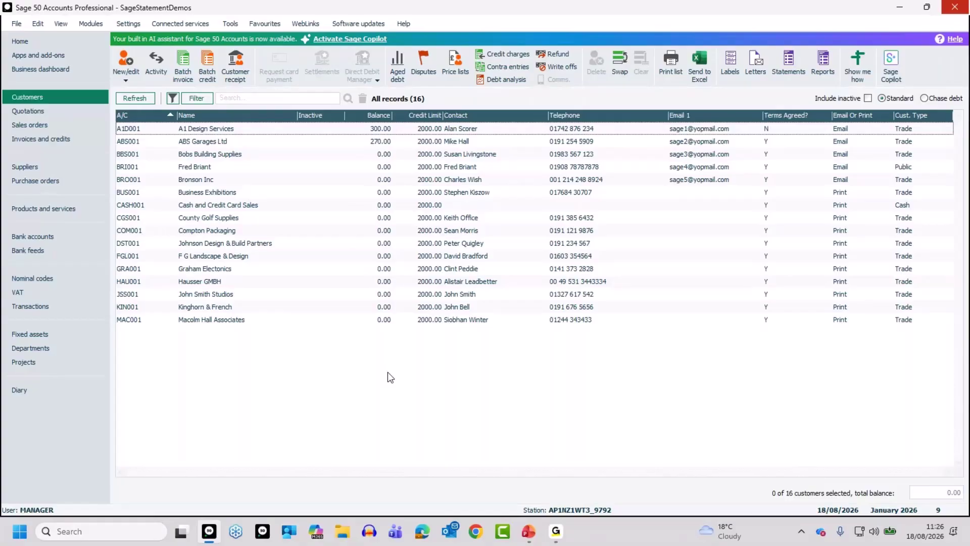
Review the sales invoice and sales receipt in the activity of the customer listed just below Bobs Building Supplies, then close it
click(208, 165)
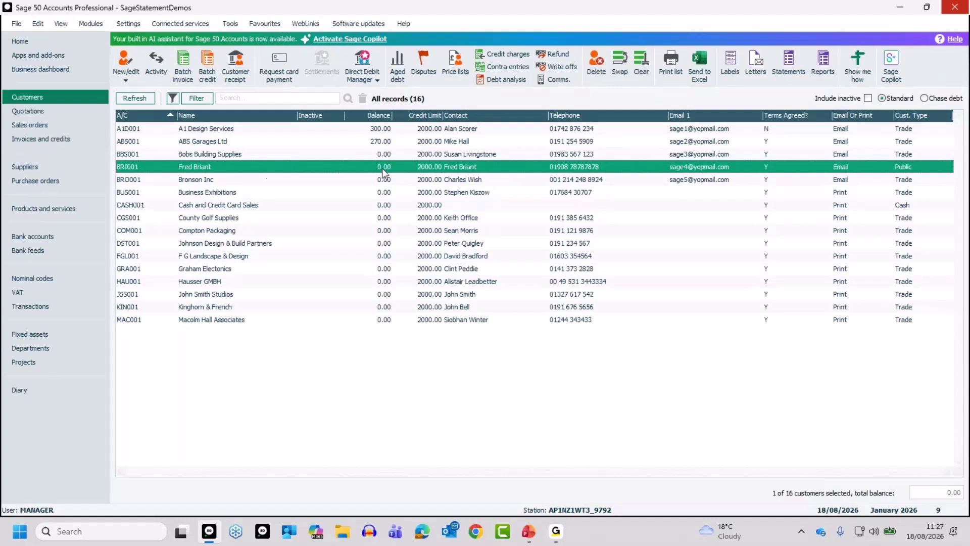
click(157, 65)
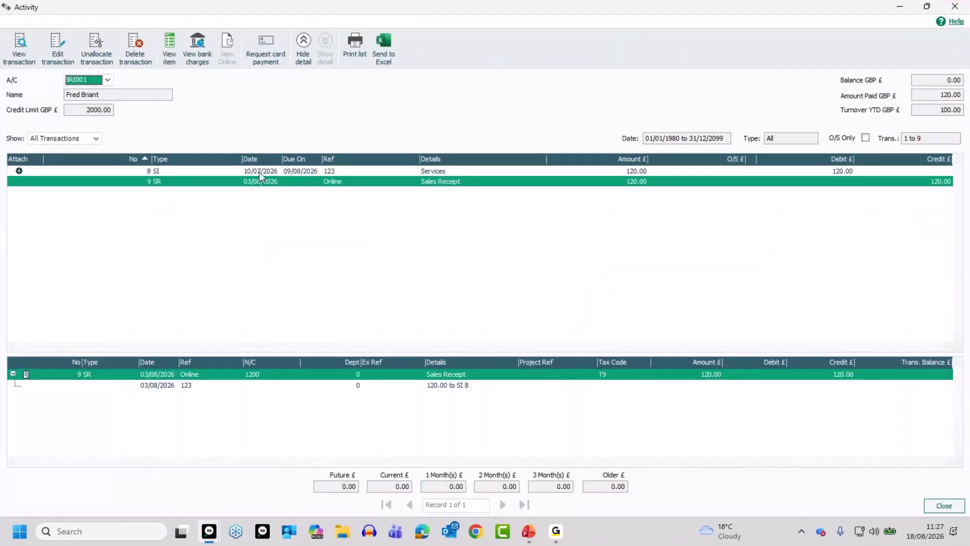
click(256, 171)
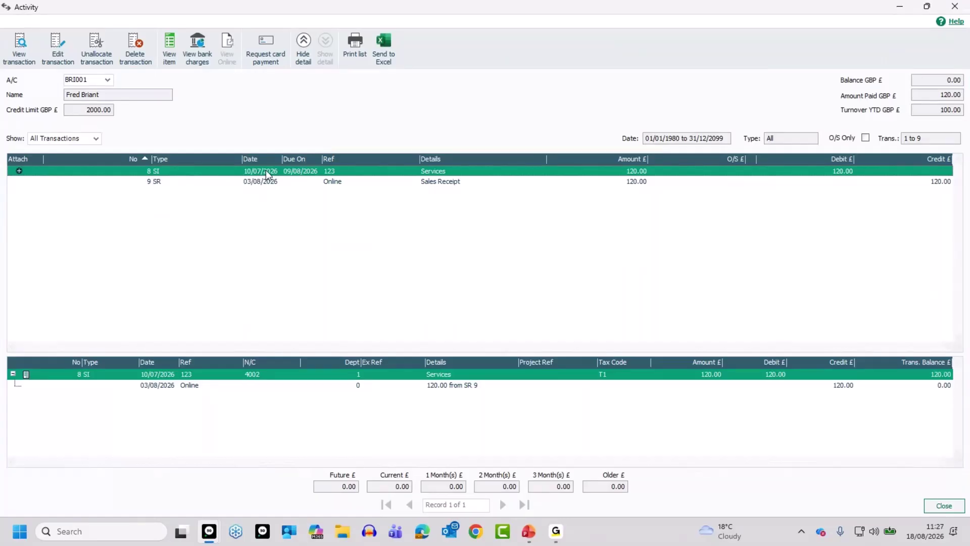
click(257, 183)
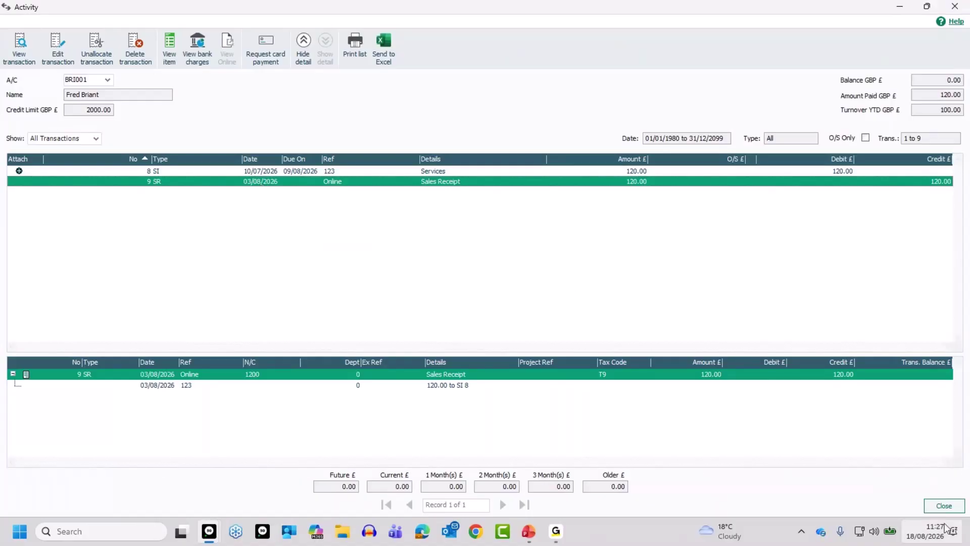
click(945, 507)
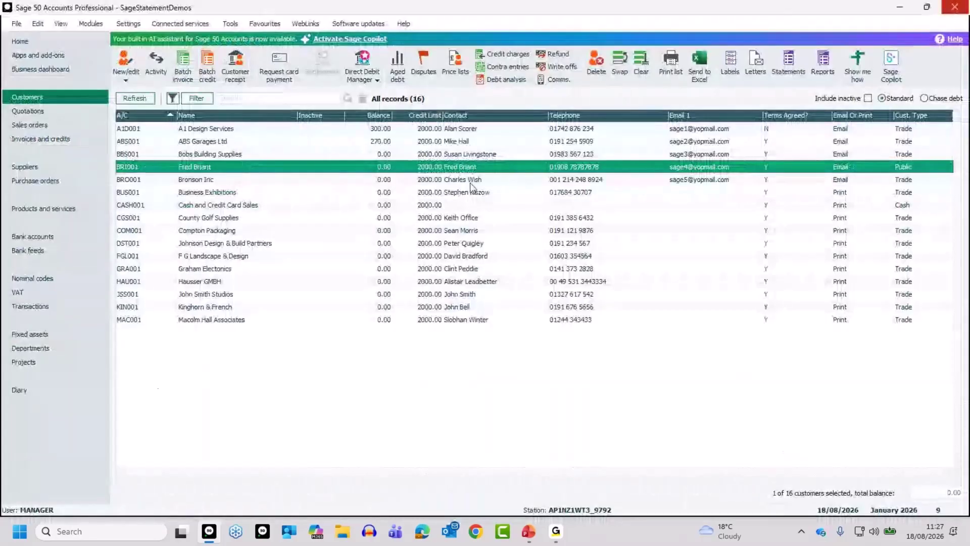
Preview the selected customer's A4 Statement, Grouped & All Items with last month's transaction dates, 01/07/2026 to 31/07/2026, then close the preview
click(798, 62)
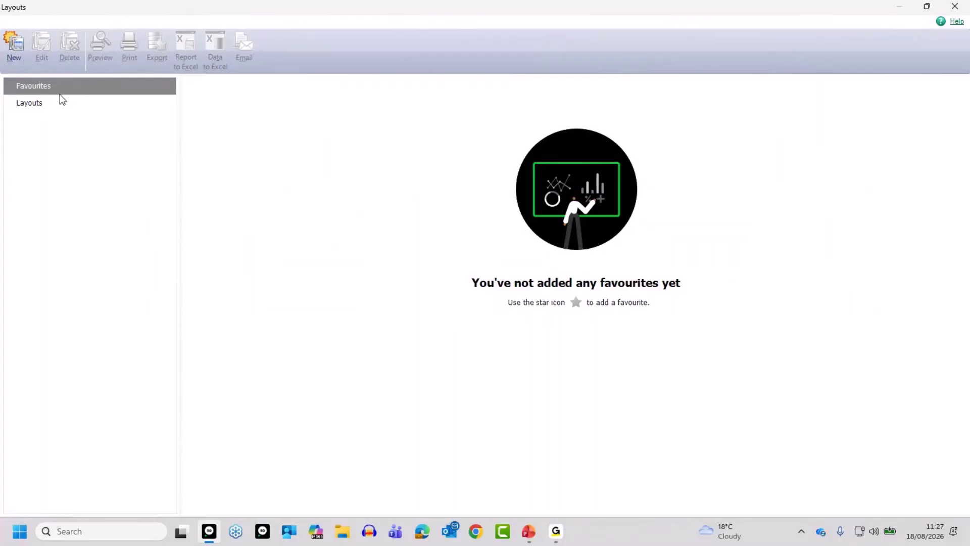
click(44, 106)
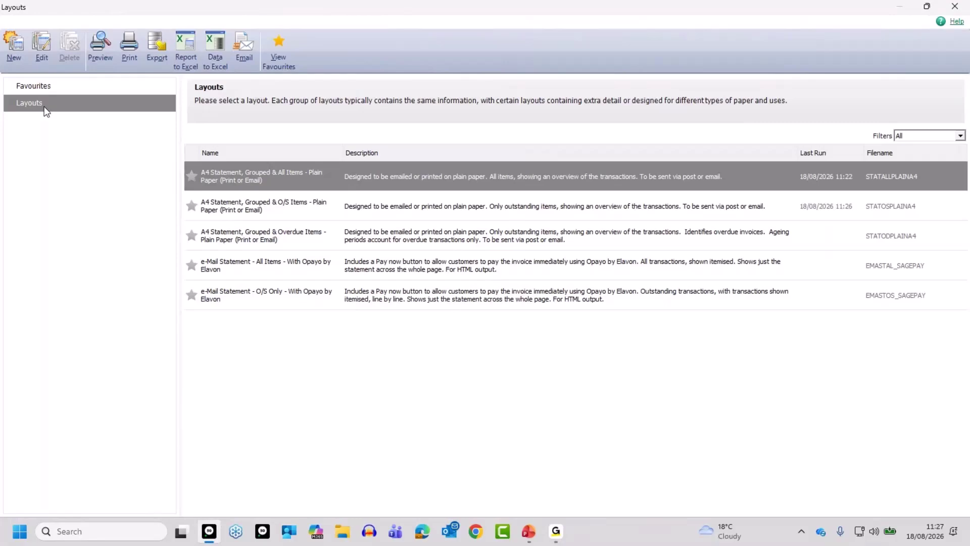
mouse_move(269, 182)
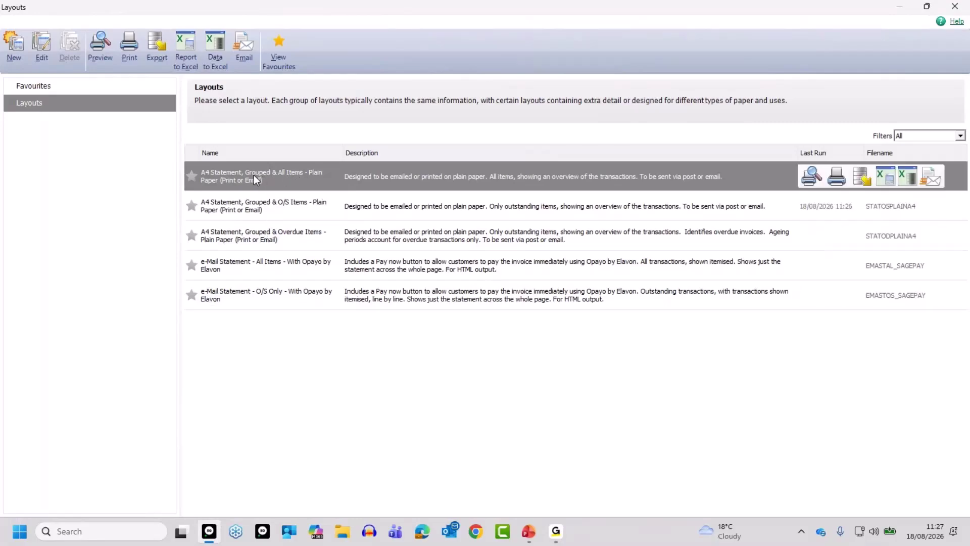
click(813, 176)
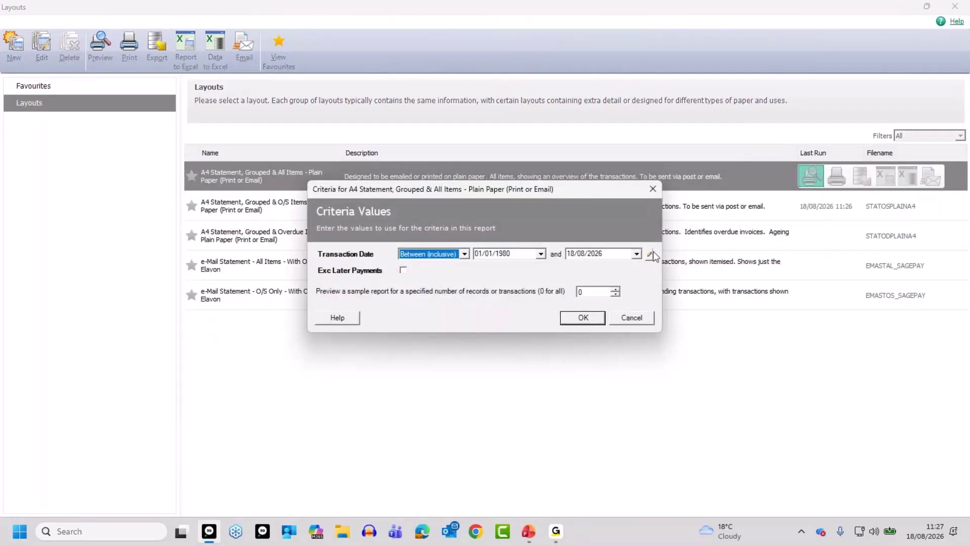
click(649, 254)
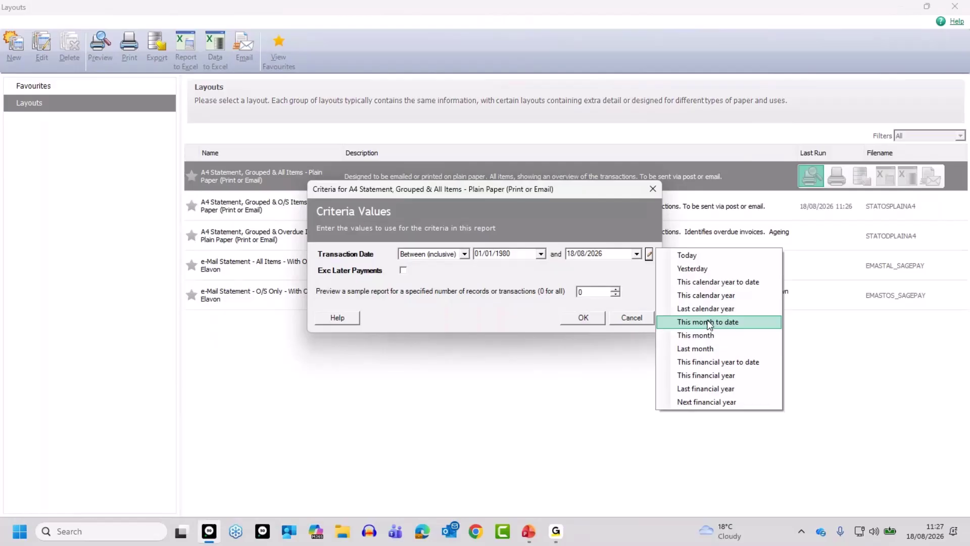
click(703, 348)
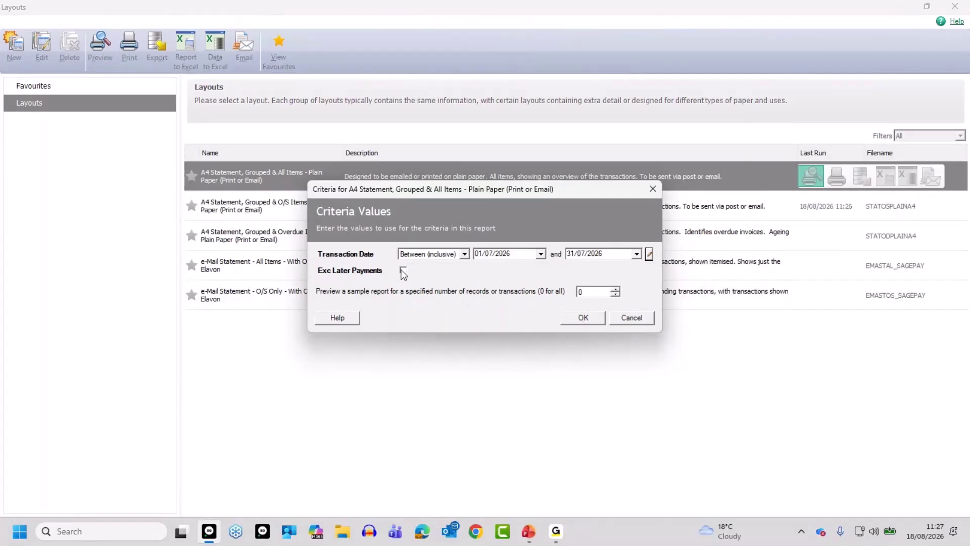
click(584, 318)
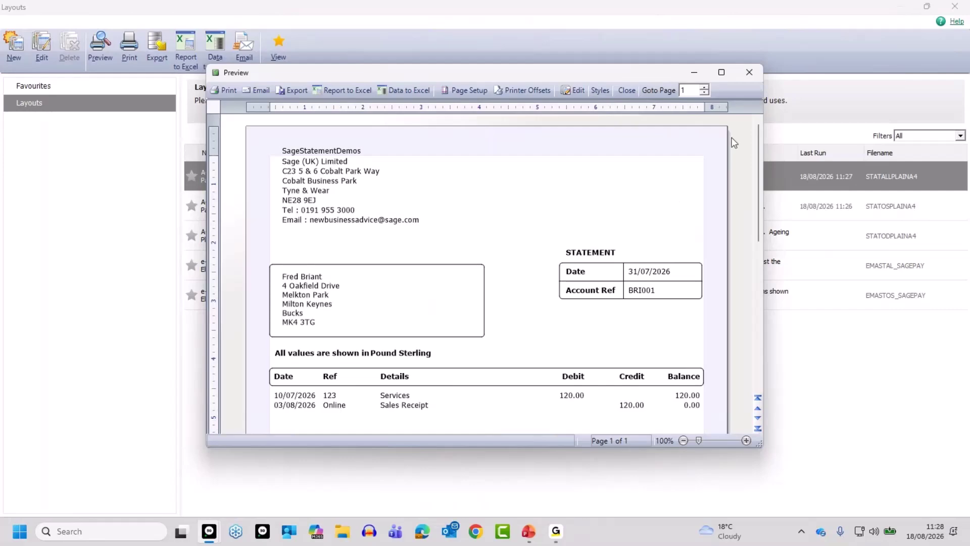
click(625, 91)
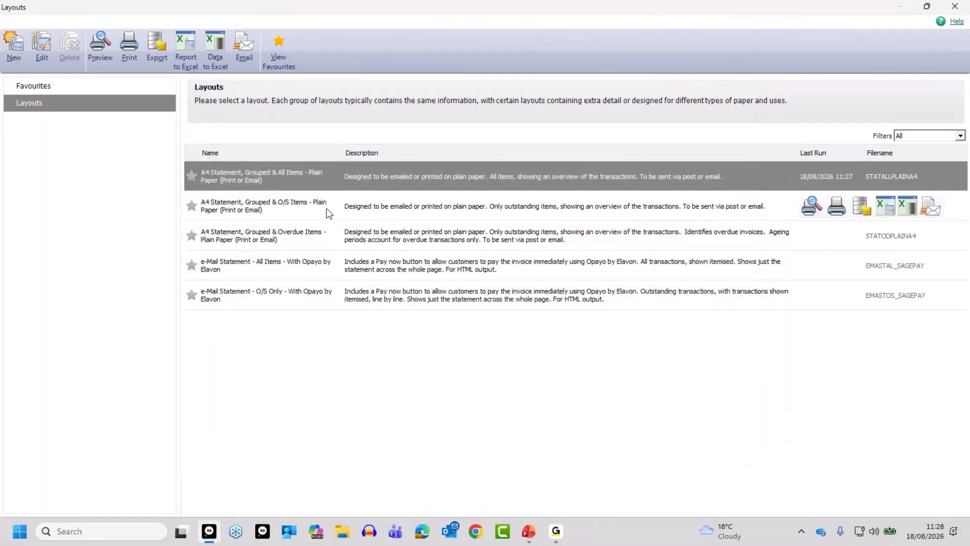
Try to preview the A4 Statement, Grouped & O/S Items with last month's transaction dates, 01/07/2026 to 31/07/2026, leaving Exc Later Payments off
click(295, 201)
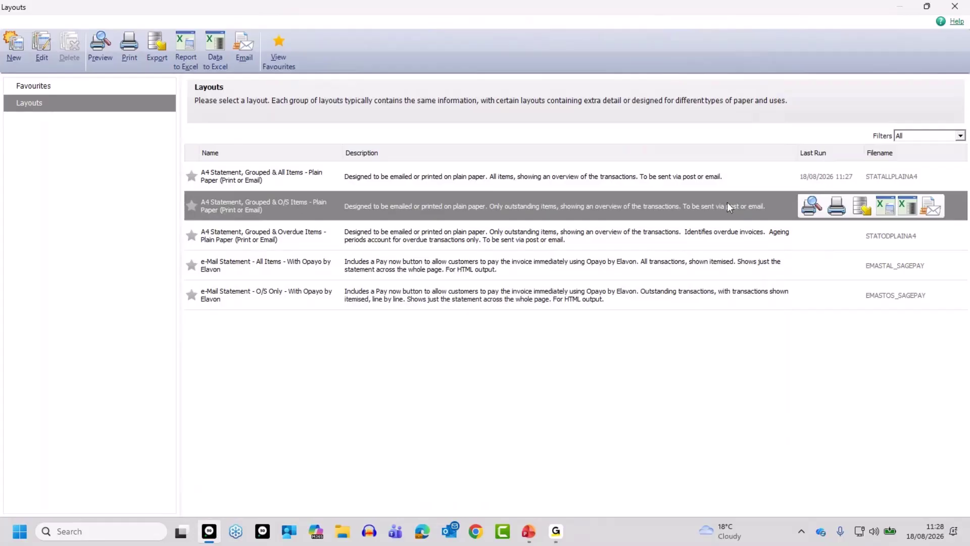
click(812, 206)
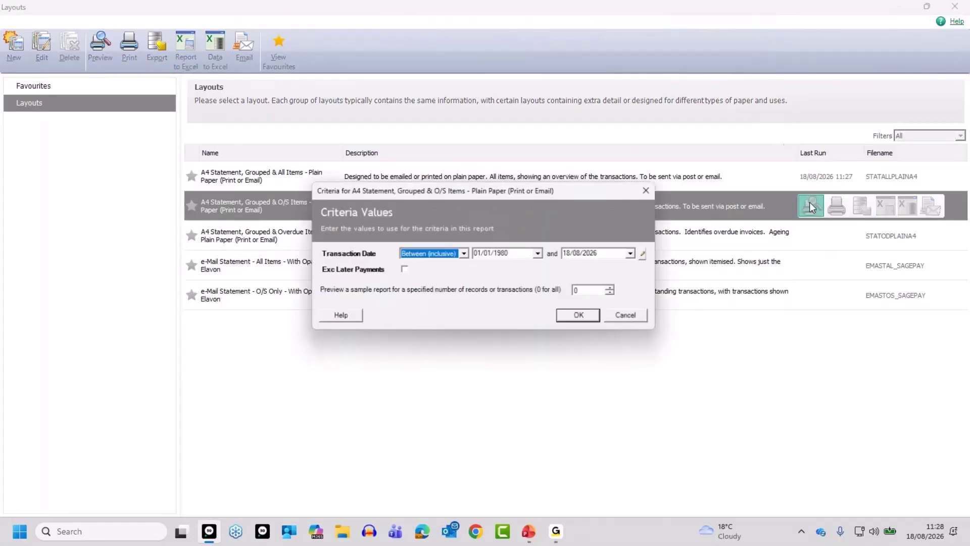
click(650, 254)
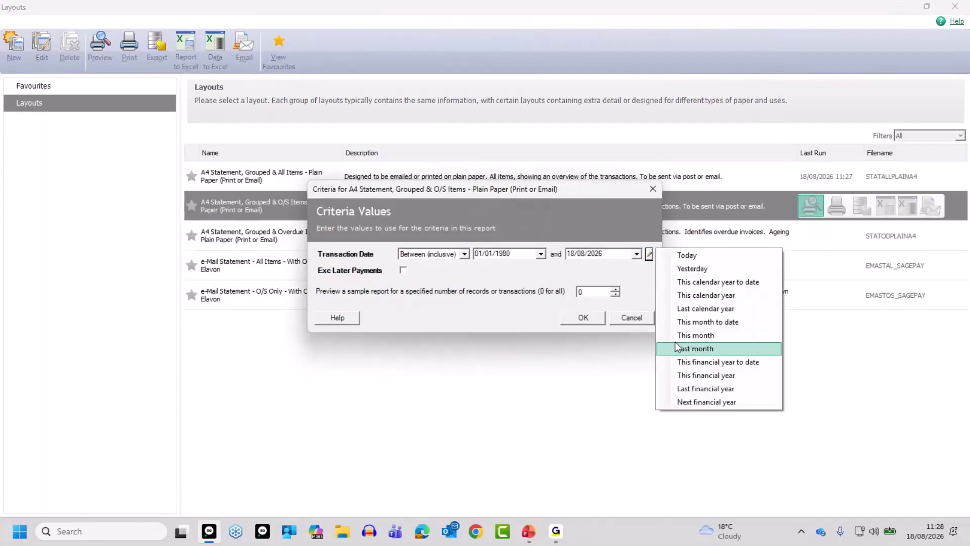
click(686, 350)
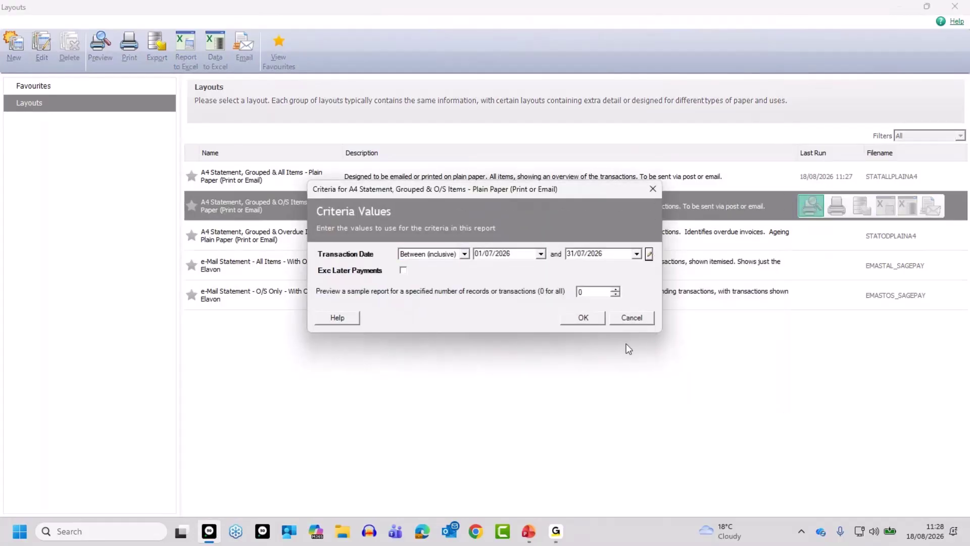
click(584, 319)
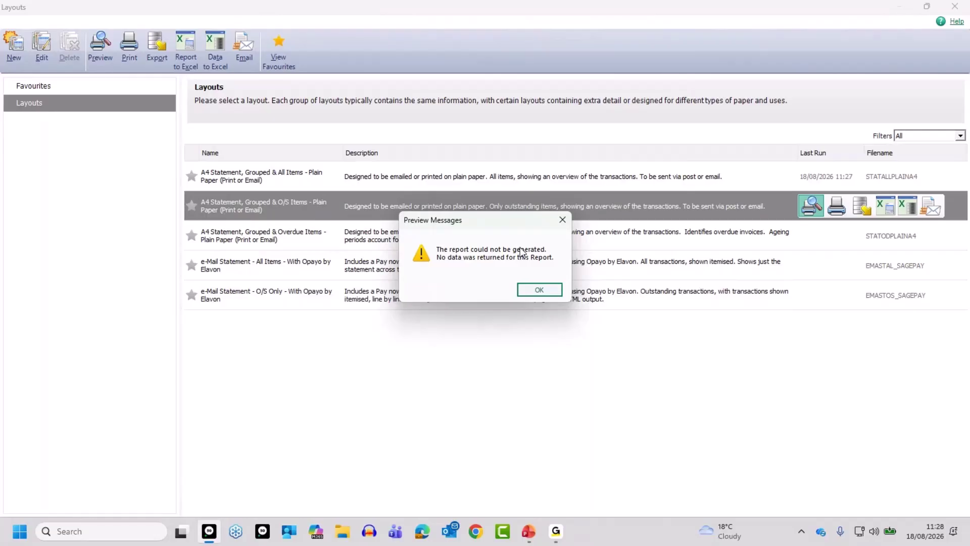
click(539, 291)
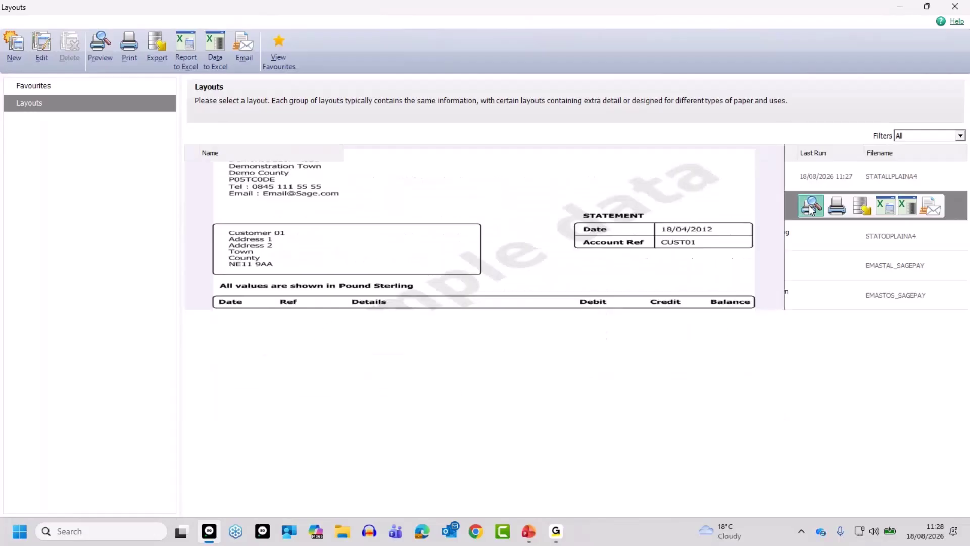
Preview the outstanding-items statement for last month, 01/07/2026 to 31/07/2026, with Exc Later Payments on, then close the preview and layouts and deselect the customer
click(811, 206)
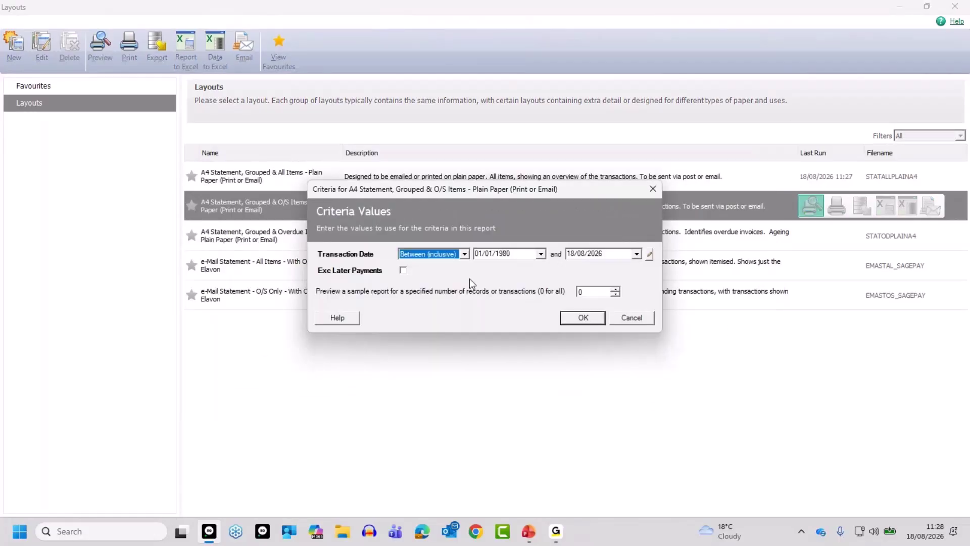
click(649, 254)
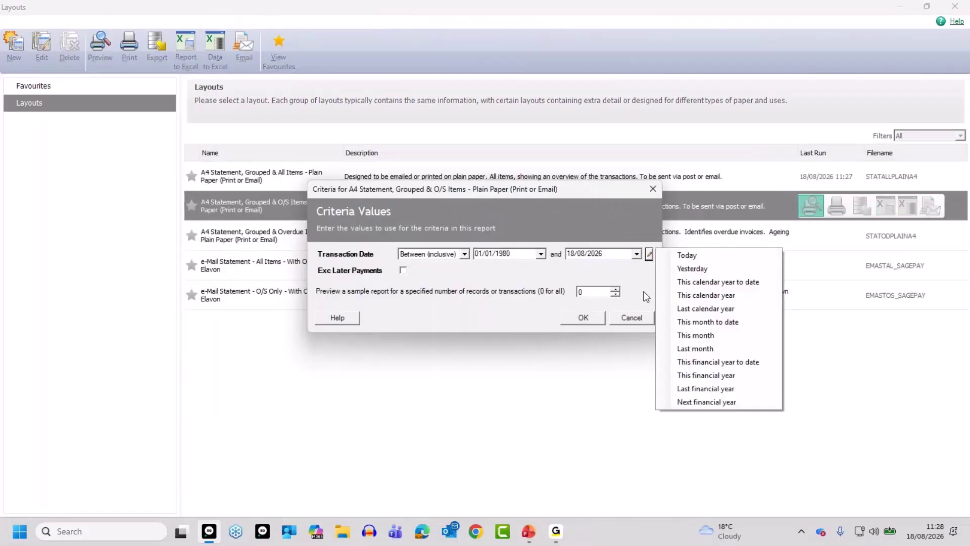
click(702, 349)
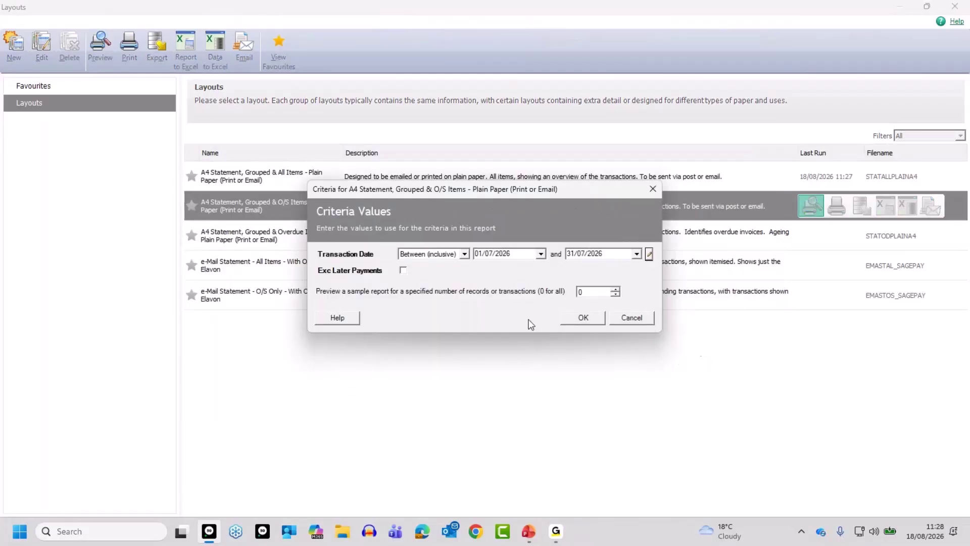
click(403, 269)
click(586, 320)
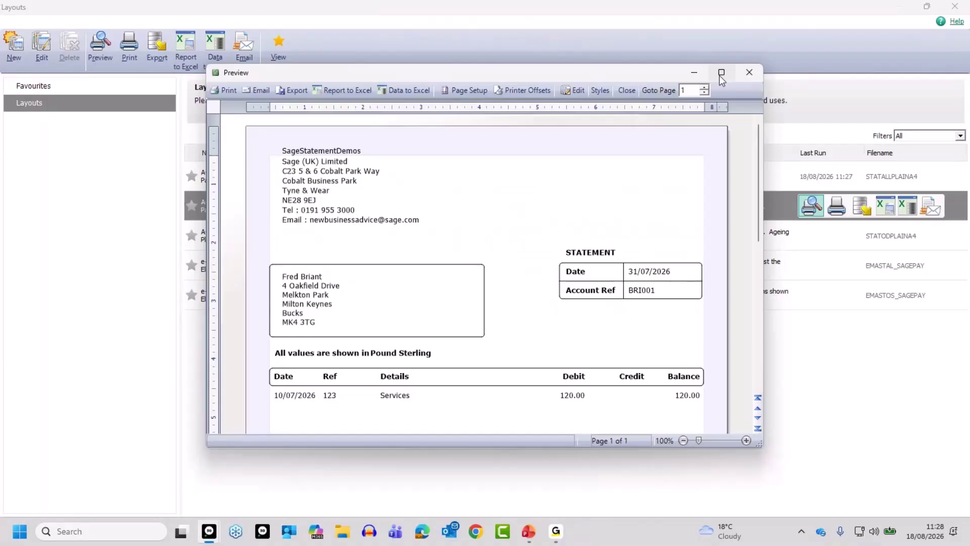
mouse_move(722, 77)
click(627, 90)
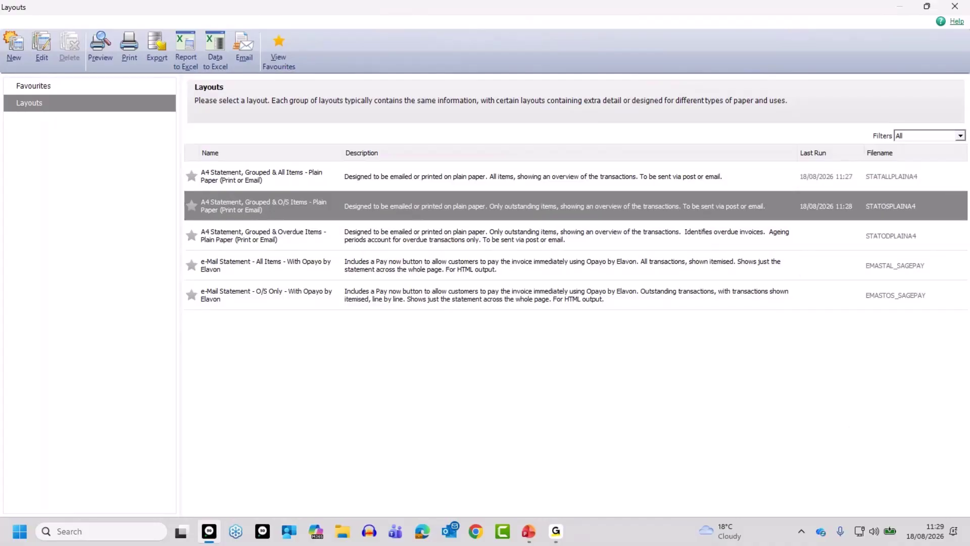
click(953, 8)
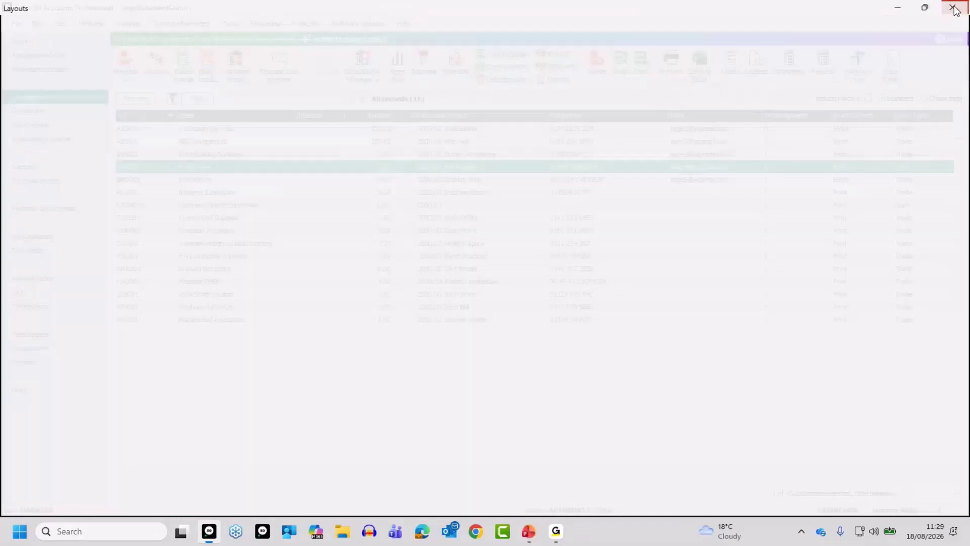
click(272, 164)
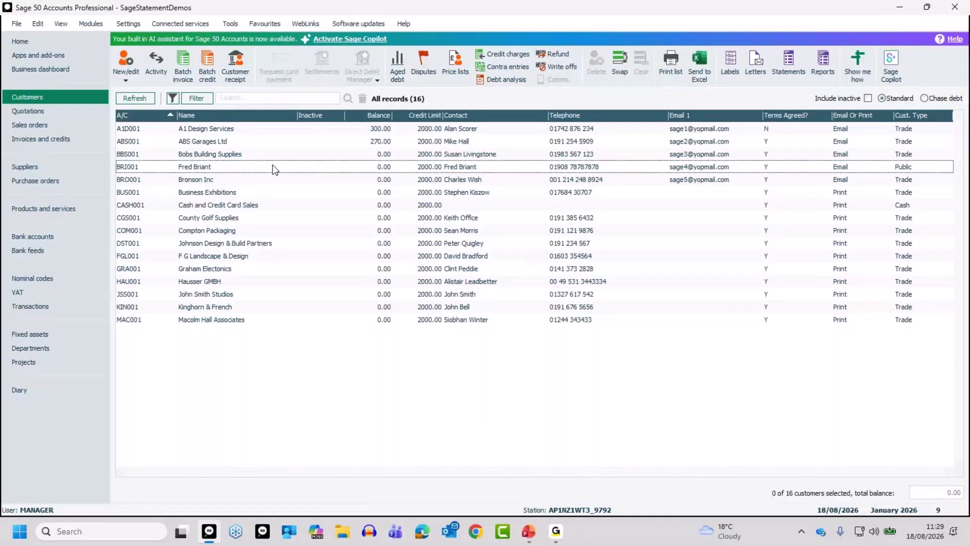
Filter the customer list to records where Send letters to this account via Email is equal to Yes
click(200, 101)
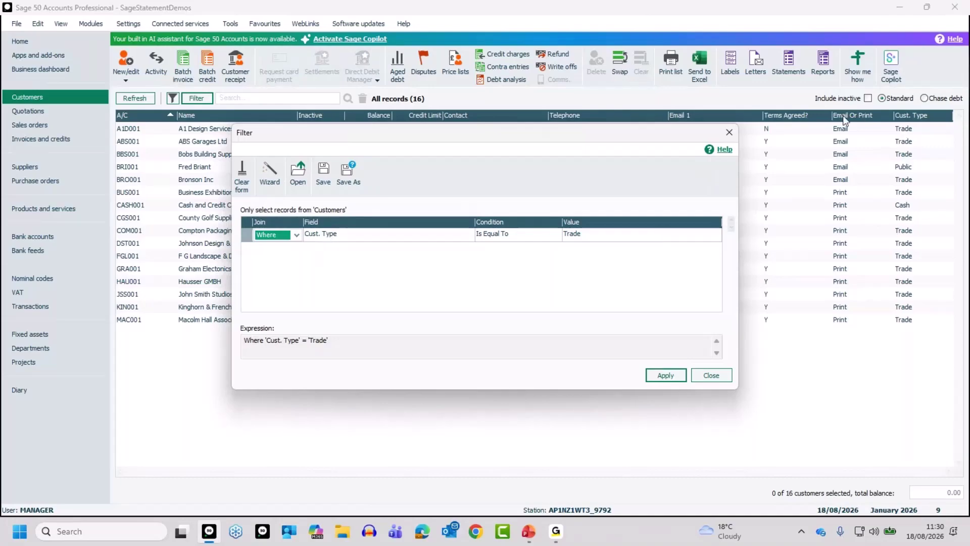
click(345, 234)
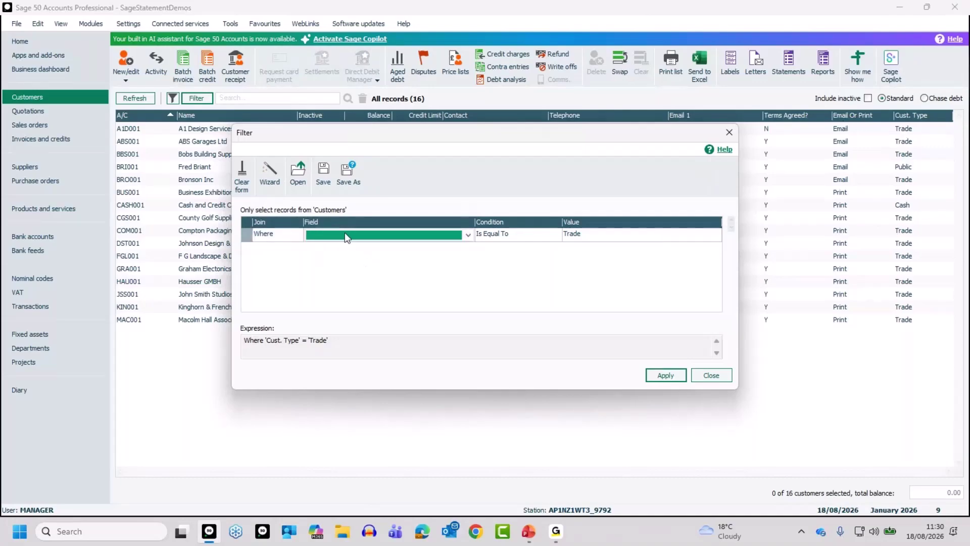
click(467, 234)
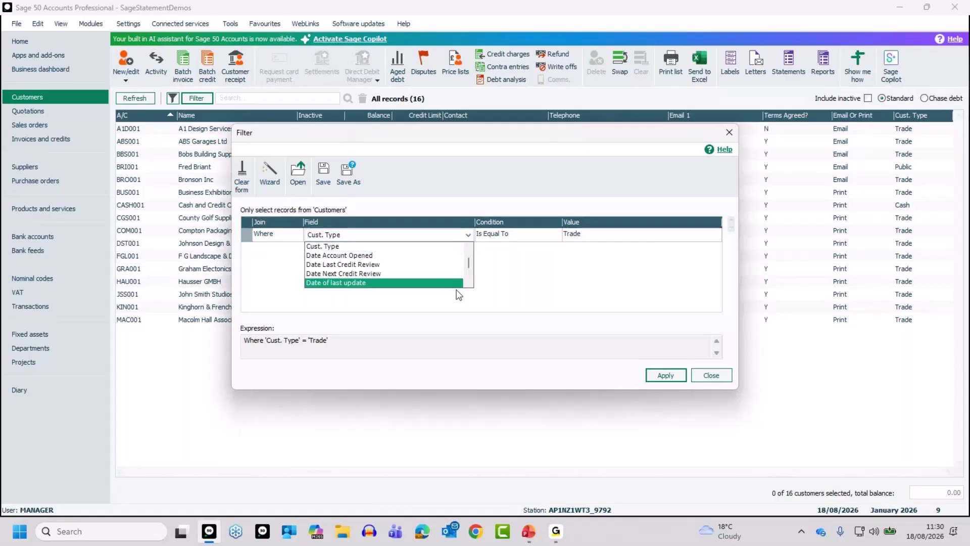
scroll(468, 285, down, 4)
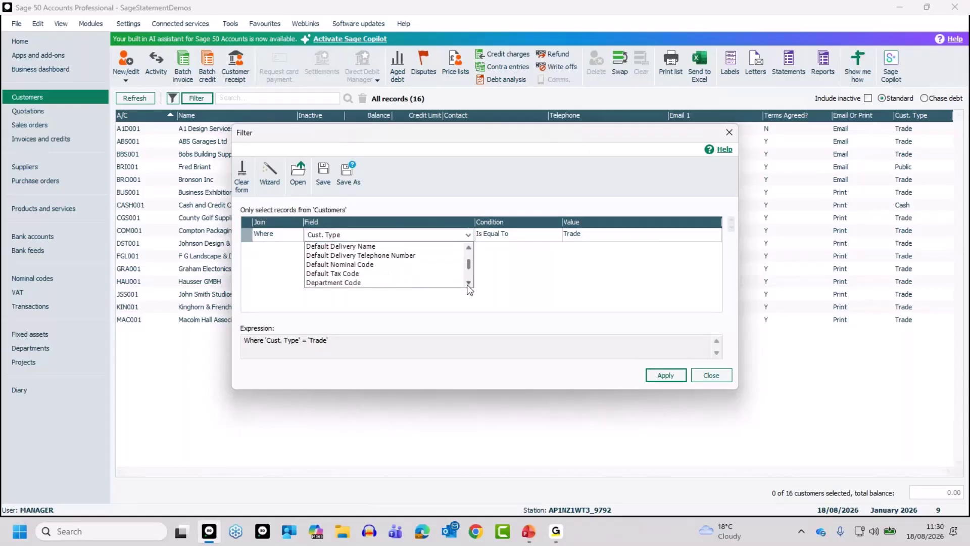
key(s)
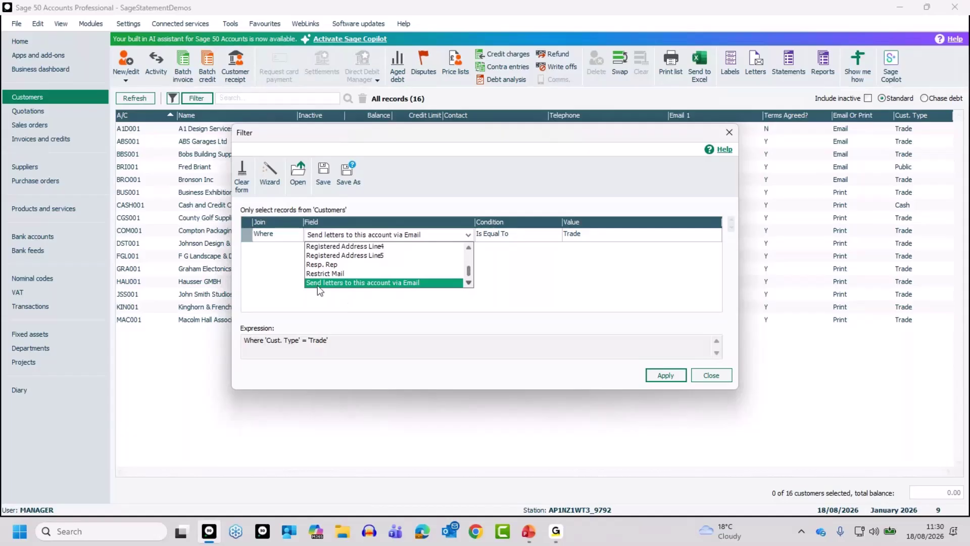
click(444, 284)
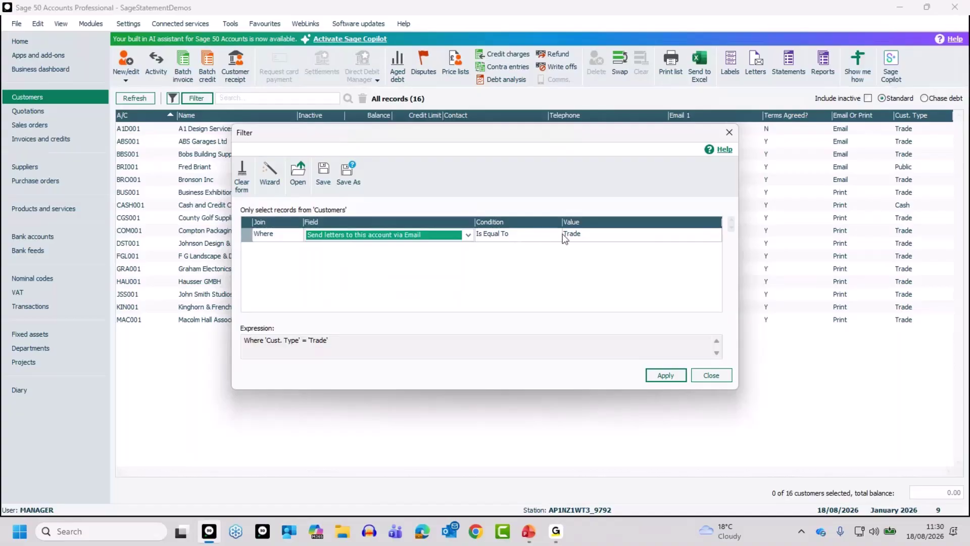
click(595, 240)
click(715, 236)
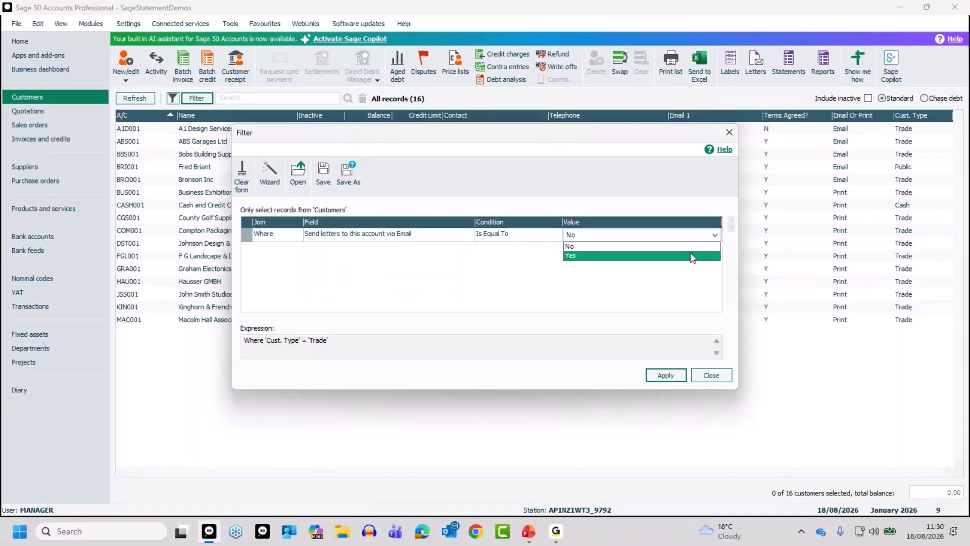
click(588, 256)
click(665, 374)
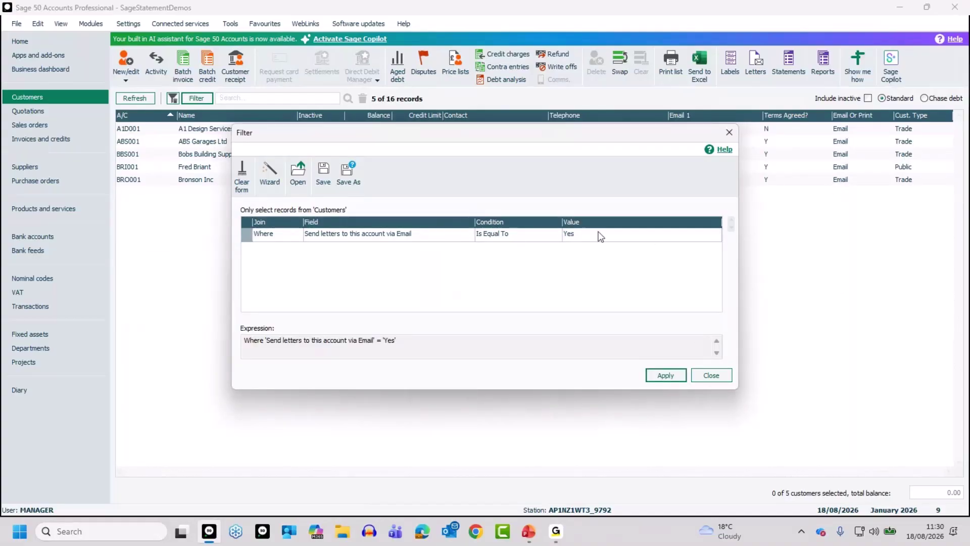
Change the customer filter's value to No, apply it and close the filter settings
click(577, 237)
click(715, 235)
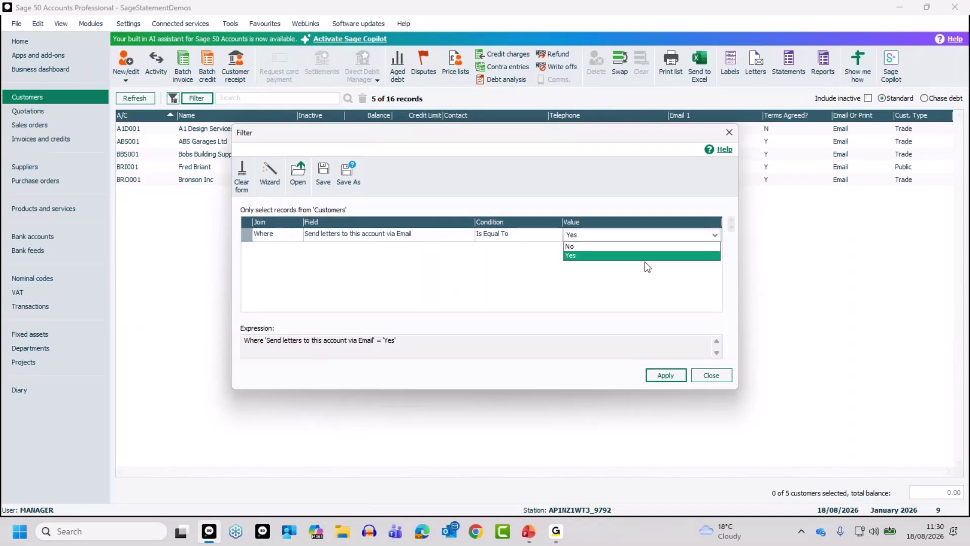
click(574, 247)
click(657, 374)
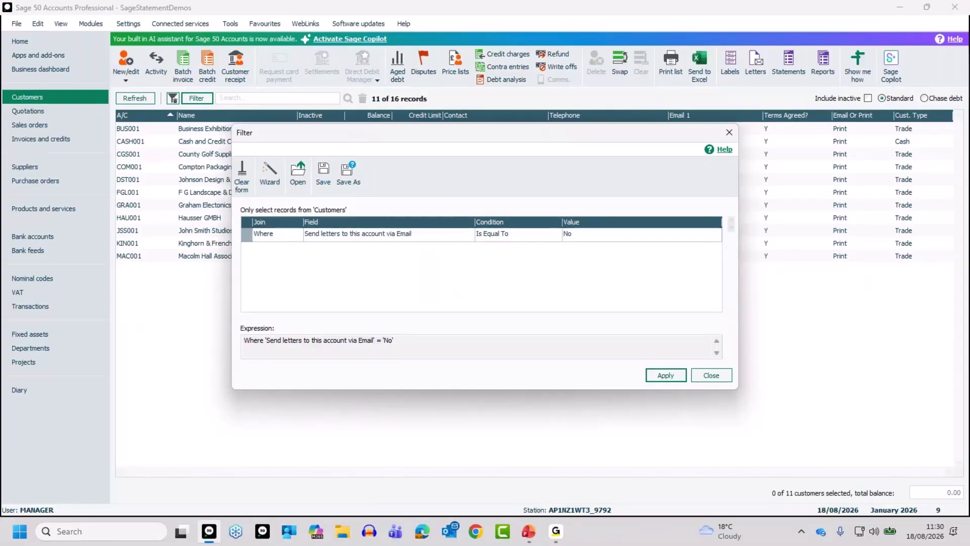
click(718, 380)
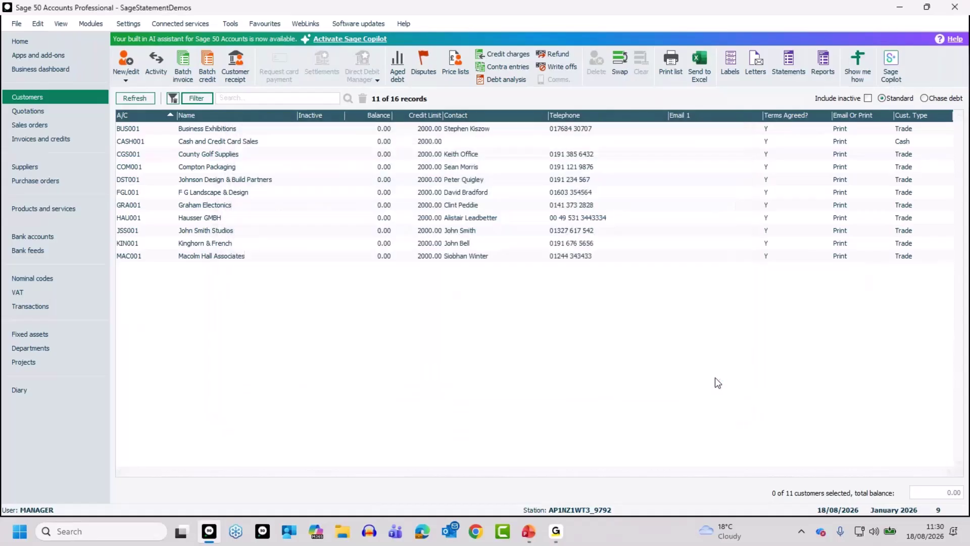